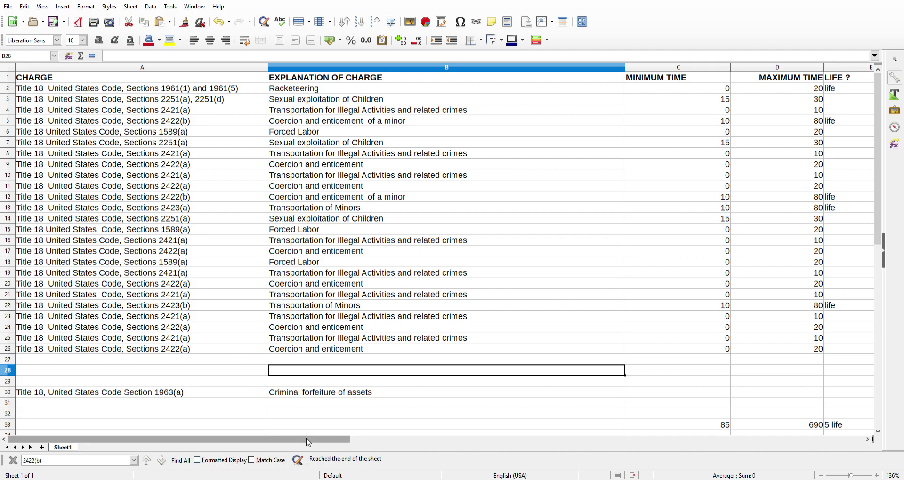
# Examine the charge list in A2:A26 and the column headings from CHARGE through LIFE ?
pyautogui.click(415, 329)
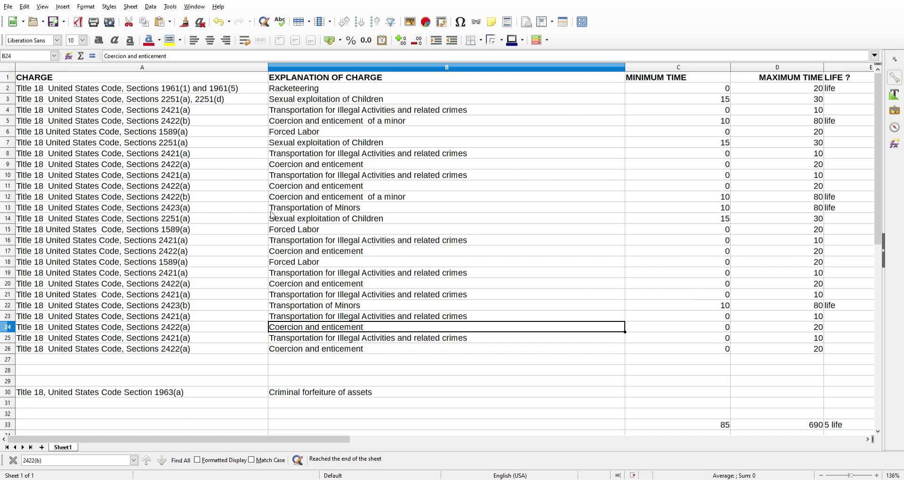
pyautogui.click(62, 81)
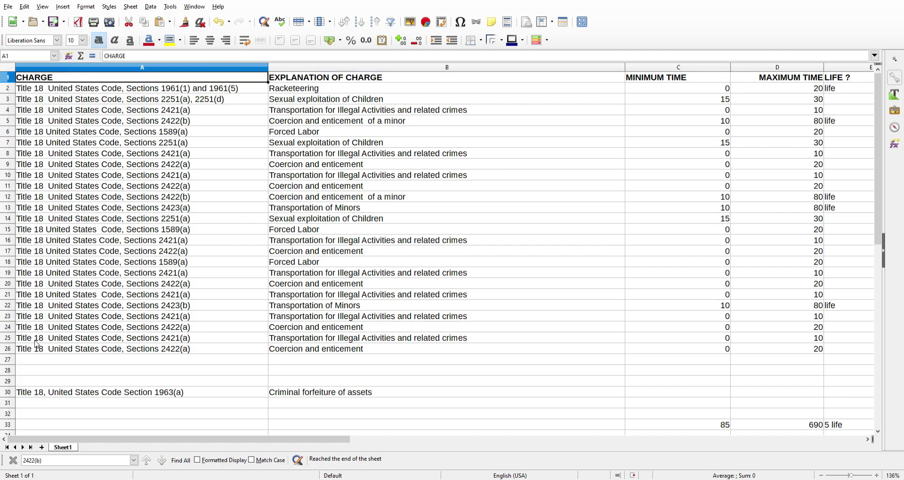
pyautogui.moveTo(120, 90); pyautogui.dragTo(118, 348)
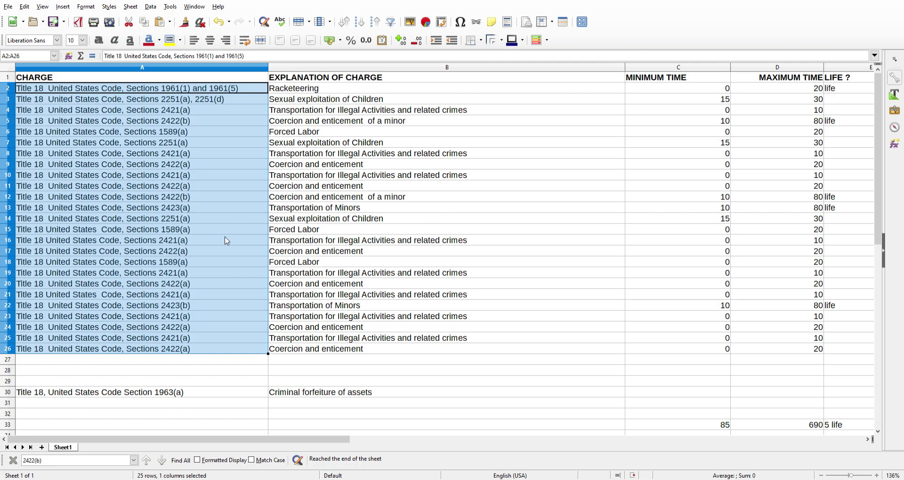
pyautogui.click(381, 187)
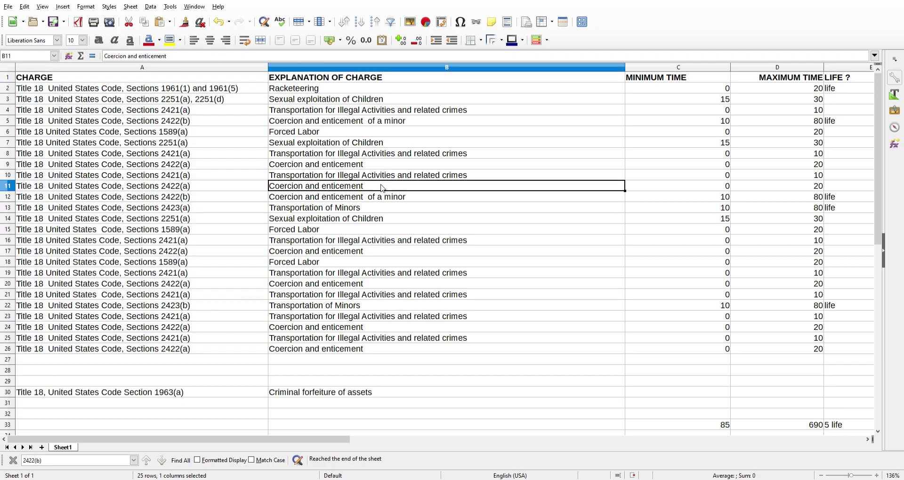
pyautogui.click(308, 79)
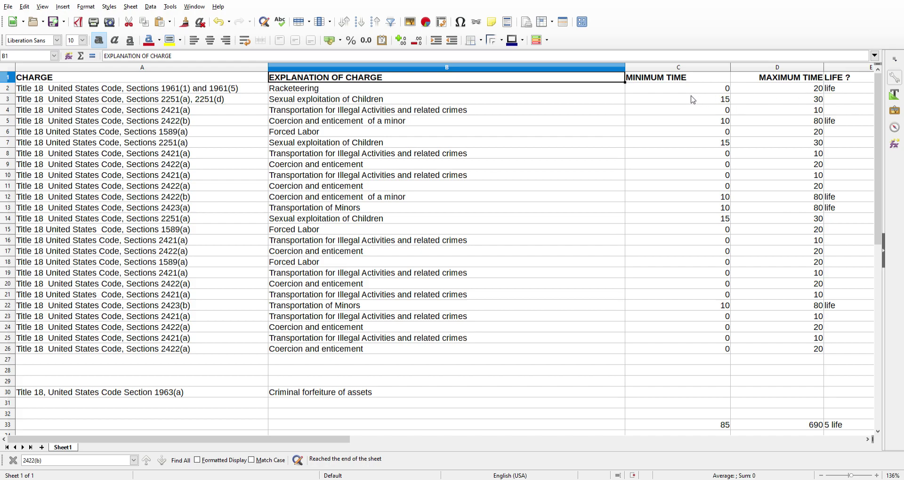
pyautogui.click(699, 83)
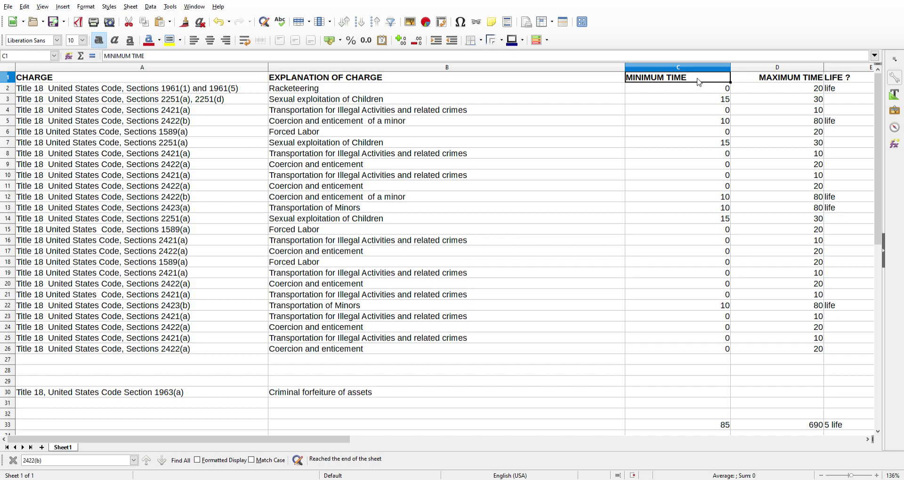
pyautogui.click(752, 82)
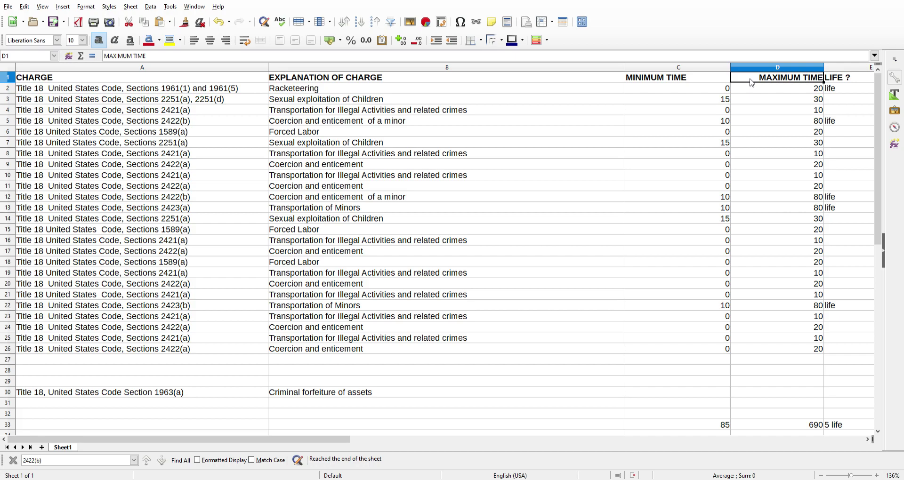
pyautogui.press('Right')
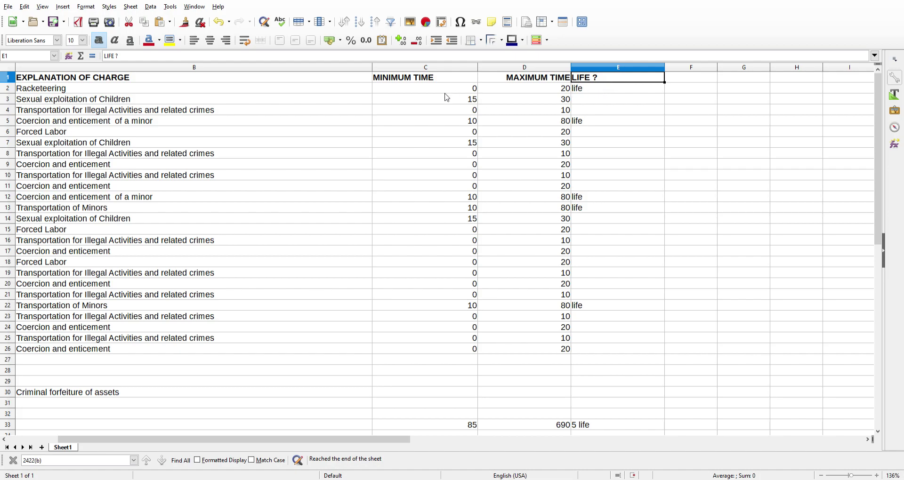
# Examine the maximum times in D2, D12 and D13 together with their life sentence entries.
pyautogui.click(556, 93)
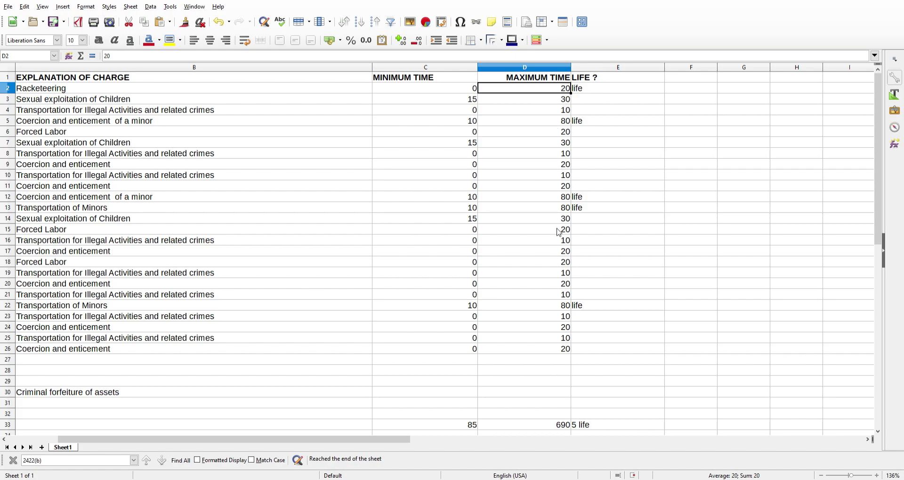
pyautogui.click(556, 198)
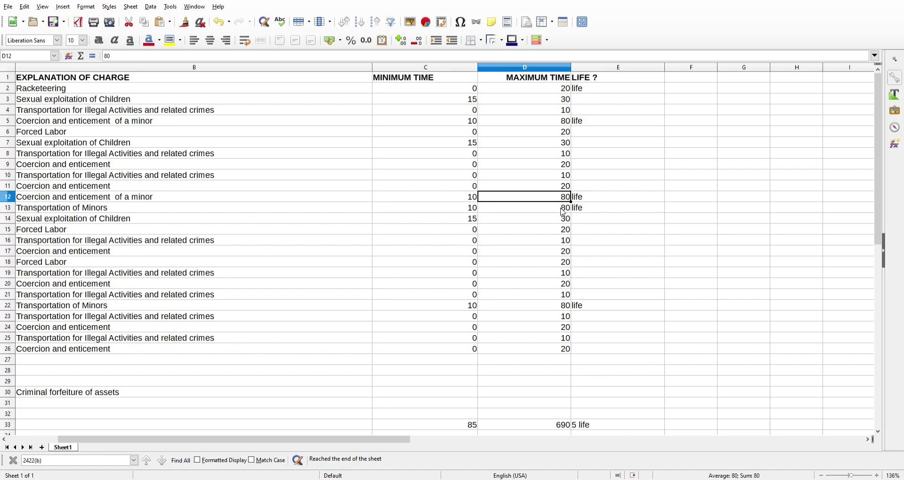
pyautogui.click(562, 210)
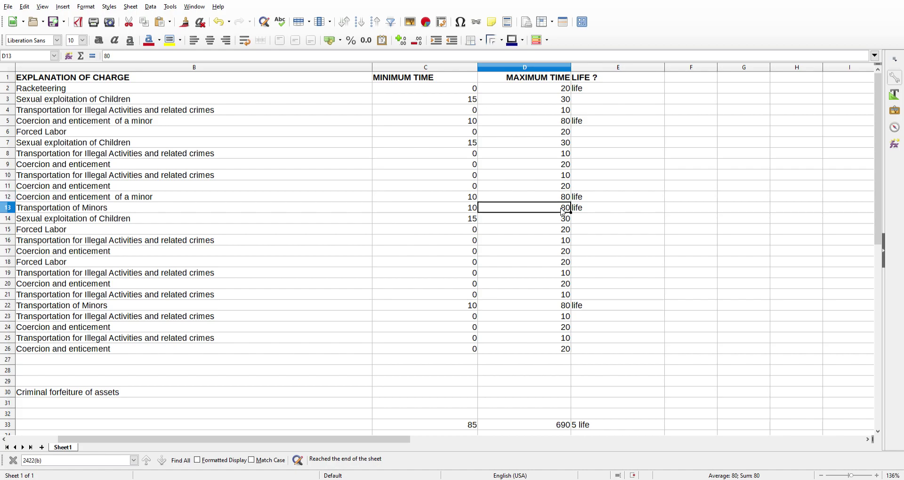
pyautogui.press('Up')
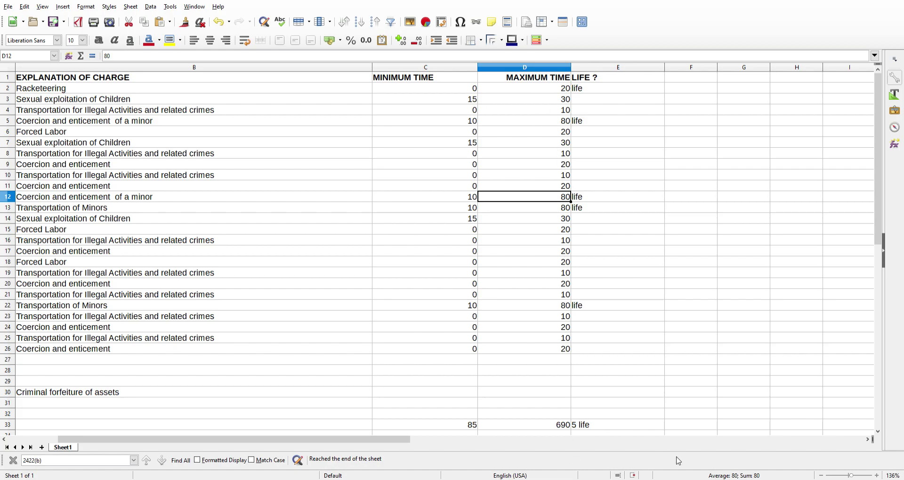
# Examine the separate criminal forfeiture of assets entry in row 30, covering its code section and explanation.
pyautogui.moveTo(253, 445); pyautogui.dragTo(109, 435)
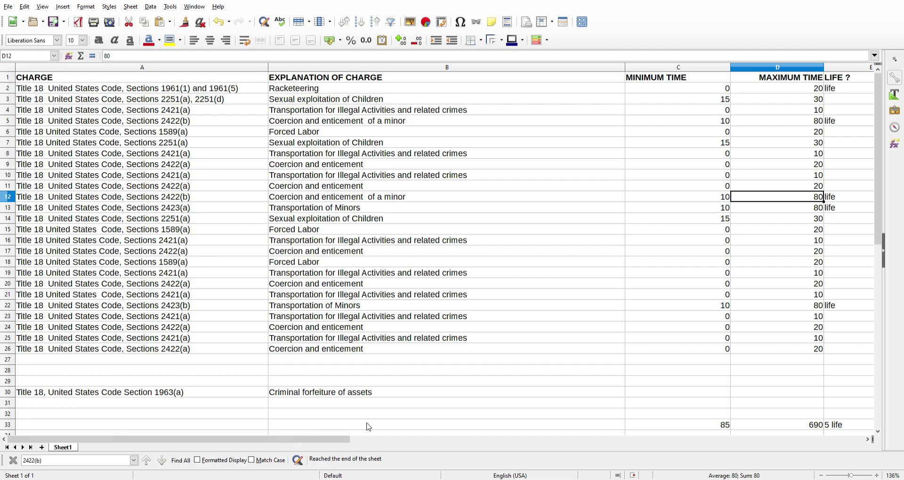
pyautogui.click(10, 393)
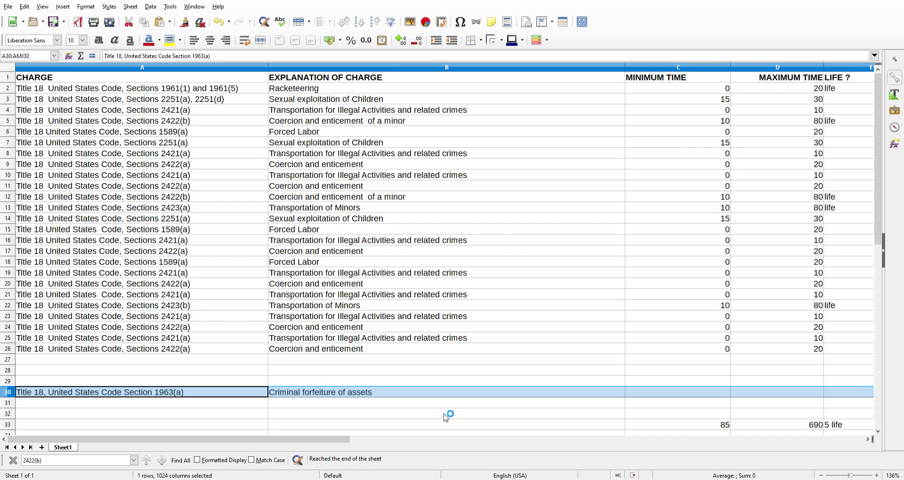
pyautogui.click(352, 414)
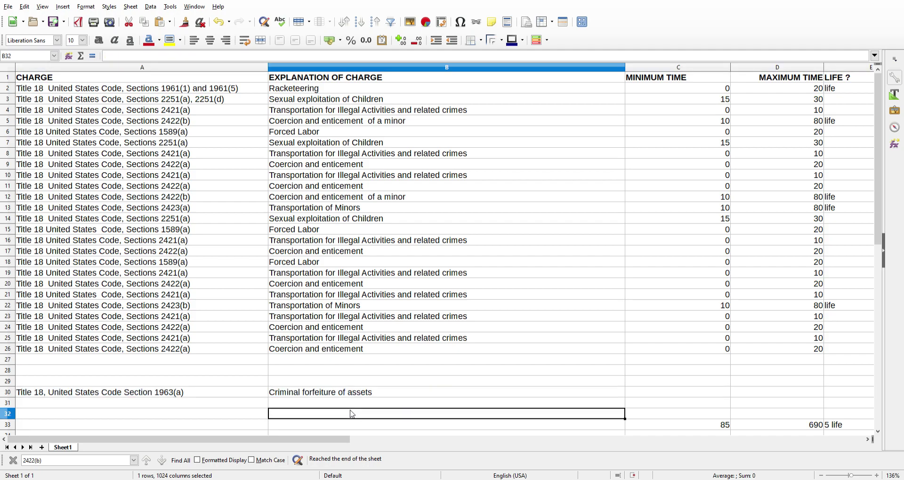
pyautogui.click(81, 397)
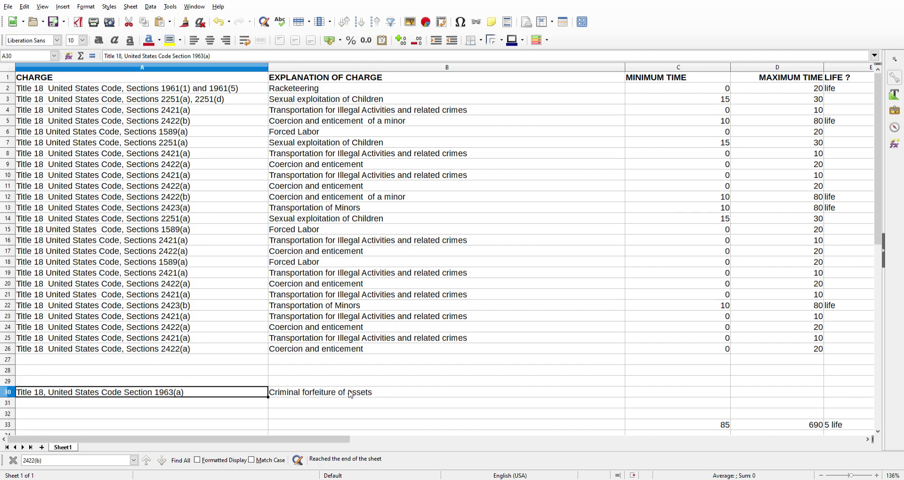
pyautogui.click(405, 396)
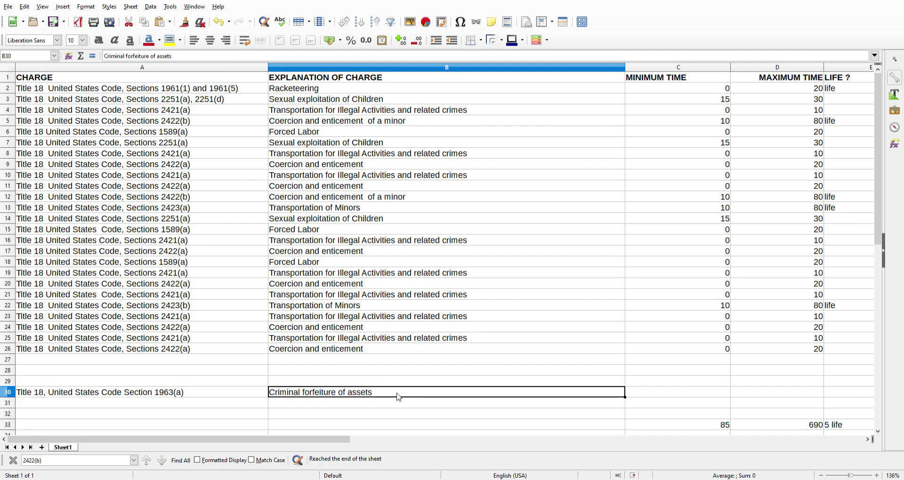
pyautogui.click(366, 407)
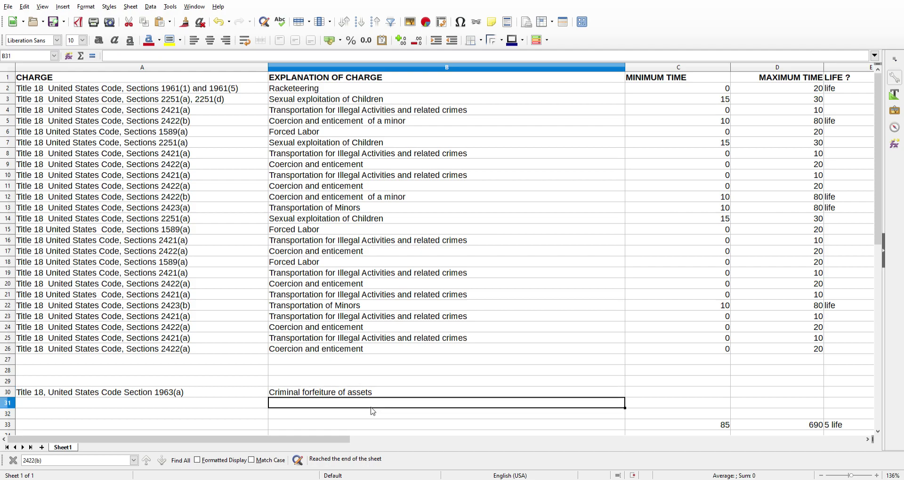
pyautogui.click(135, 396)
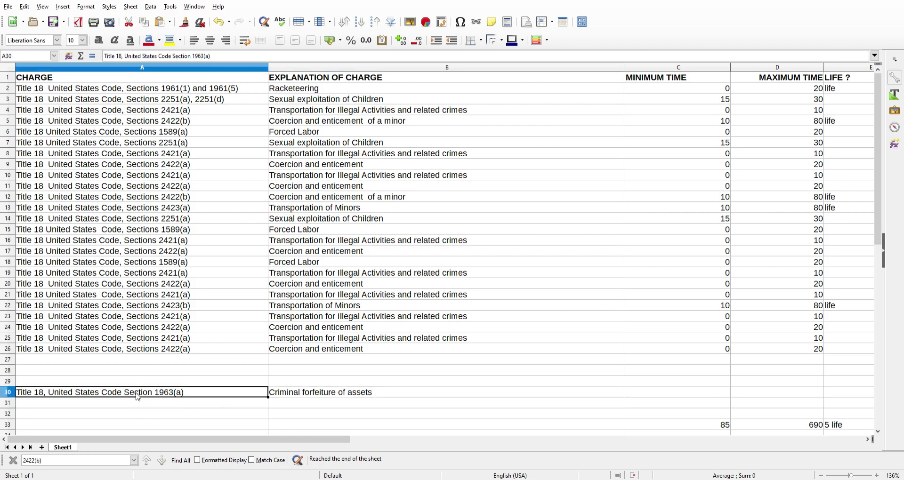
pyautogui.click(377, 395)
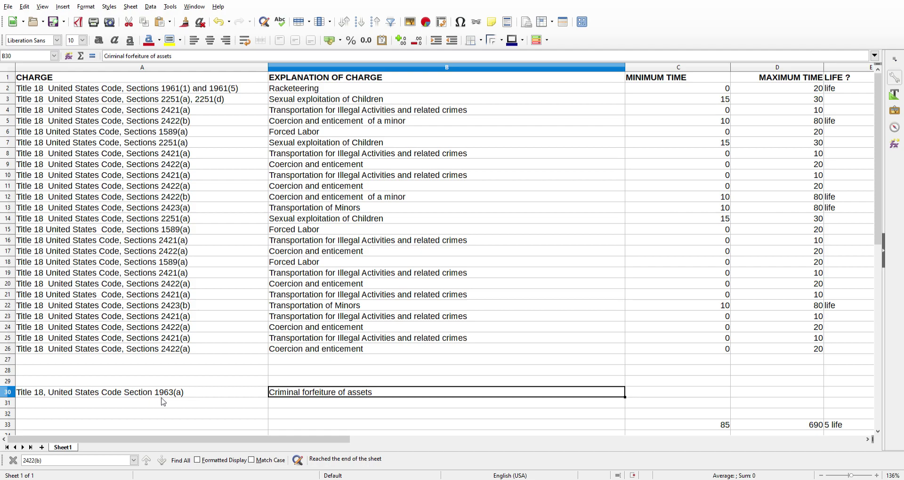
pyautogui.click(325, 418)
pyautogui.click(305, 394)
pyautogui.click(365, 407)
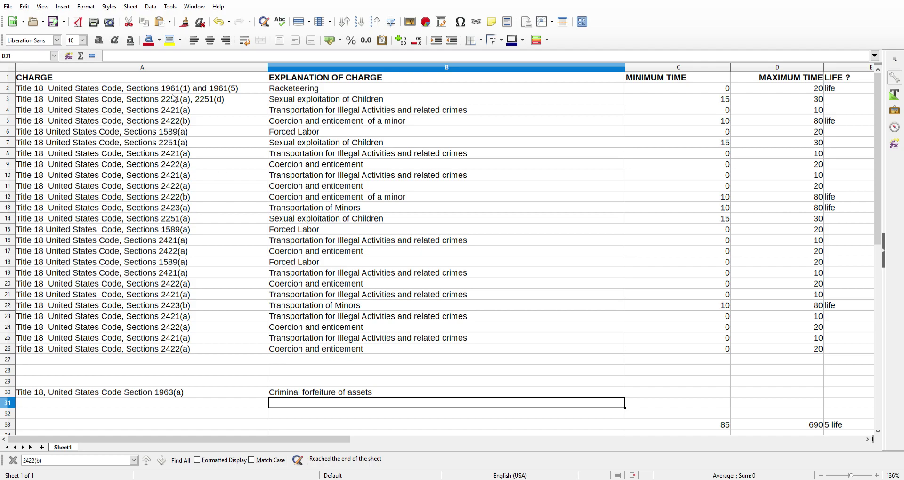
# Review the full range of charges in A2:A26 alongside their explanations.
pyautogui.click(454, 234)
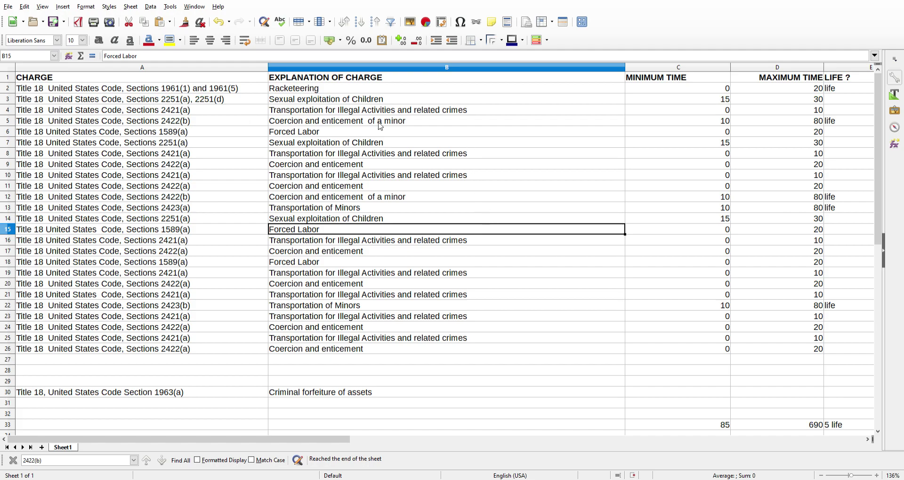
pyautogui.click(199, 90)
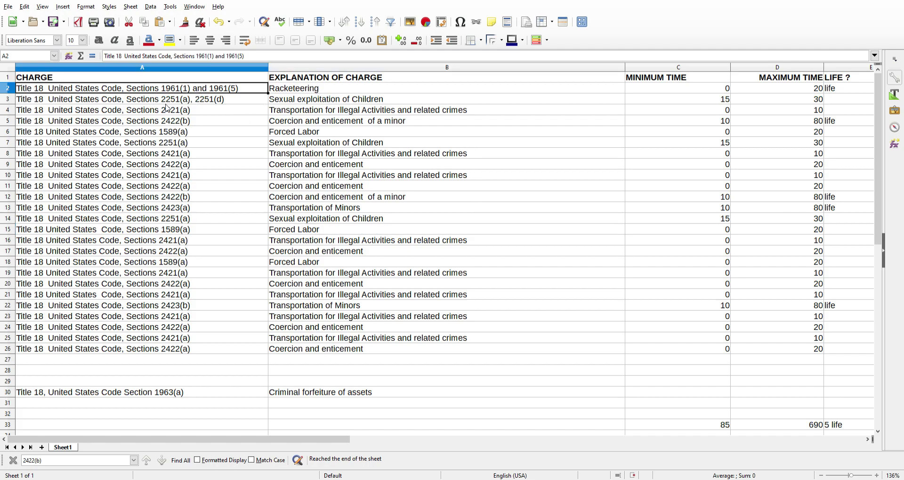
pyautogui.moveTo(215, 355); pyautogui.dragTo(226, 90)
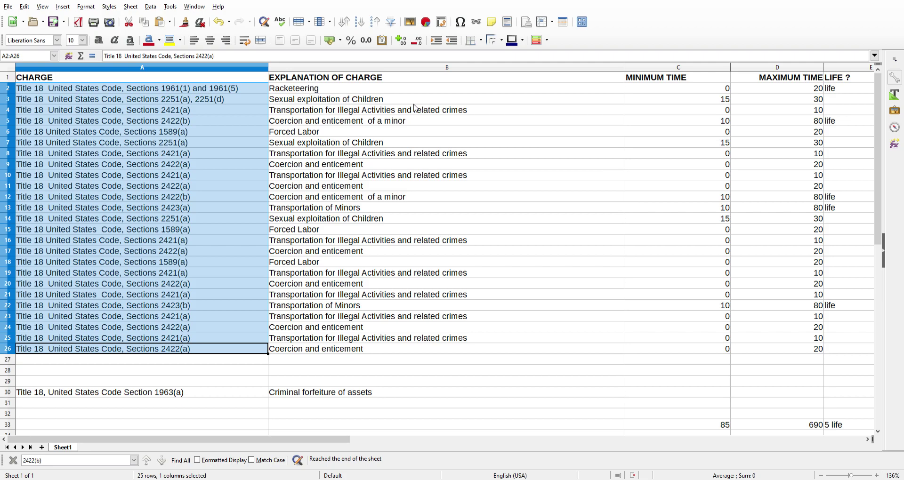
pyautogui.click(370, 189)
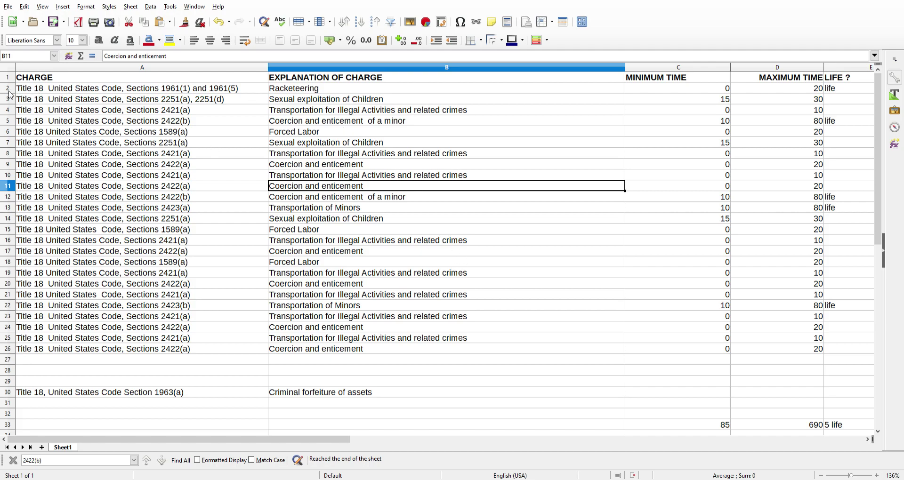
# Examine the racketeering charge in row 2 and the charge in row 3, including row 3's minimum and maximum times.
pyautogui.click(7, 89)
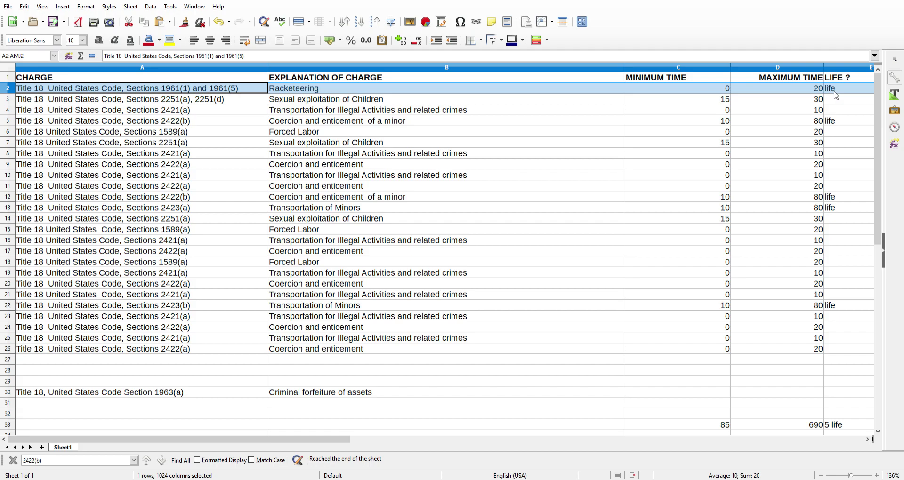
pyautogui.click(8, 101)
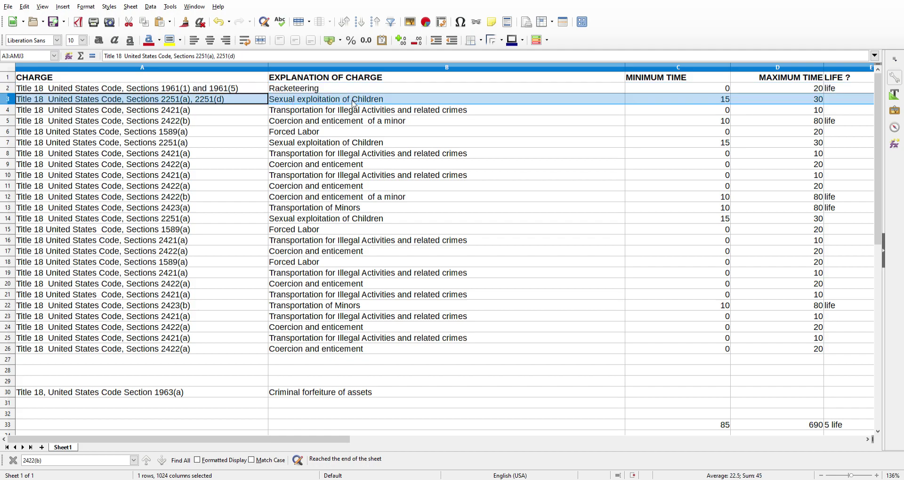
pyautogui.click(386, 102)
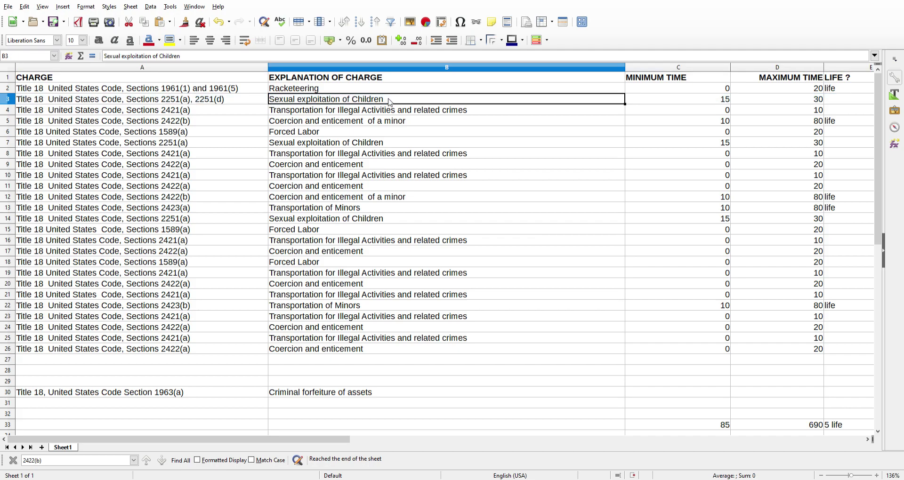
pyautogui.tripleClick(358, 102)
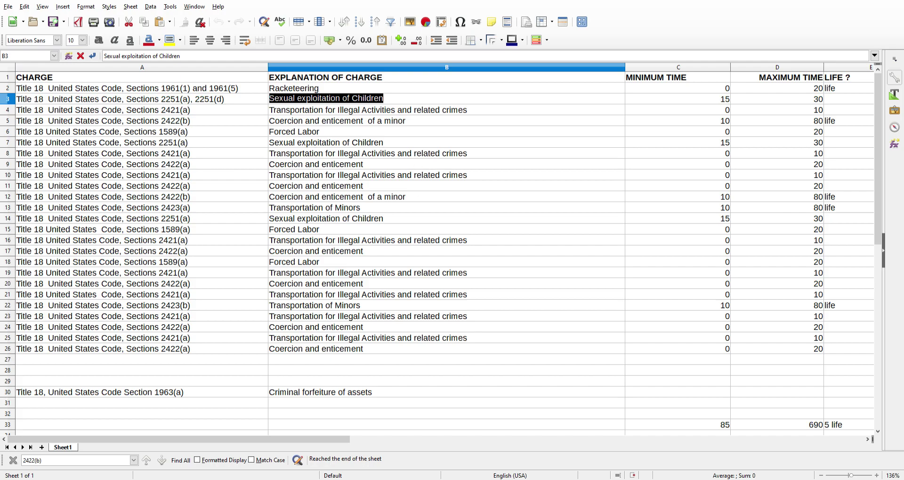
pyautogui.click(11, 101)
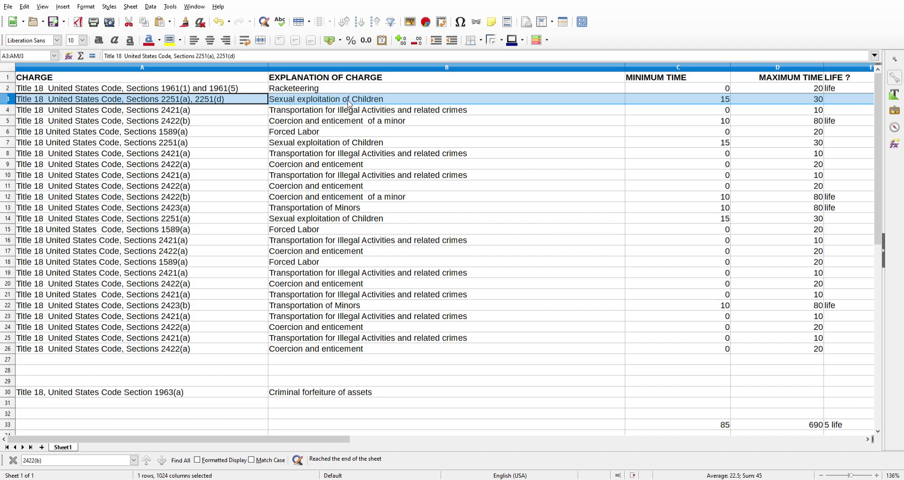
pyautogui.click(720, 102)
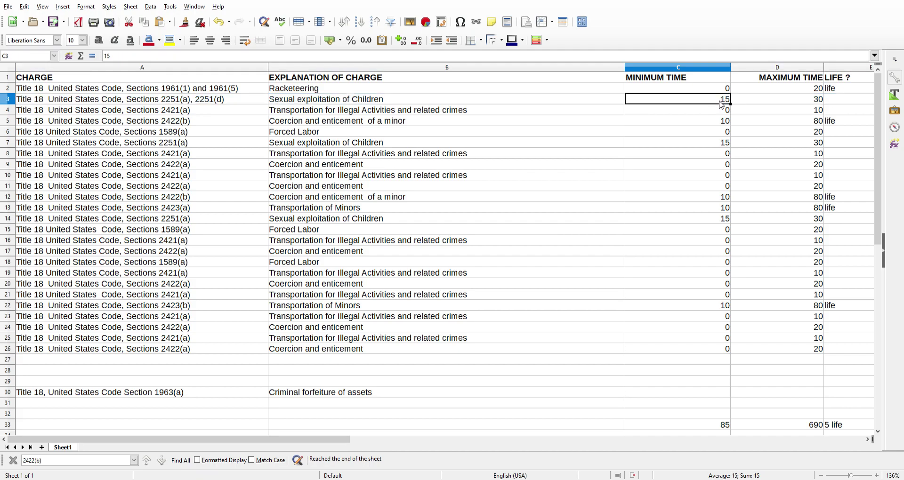
pyautogui.click(790, 103)
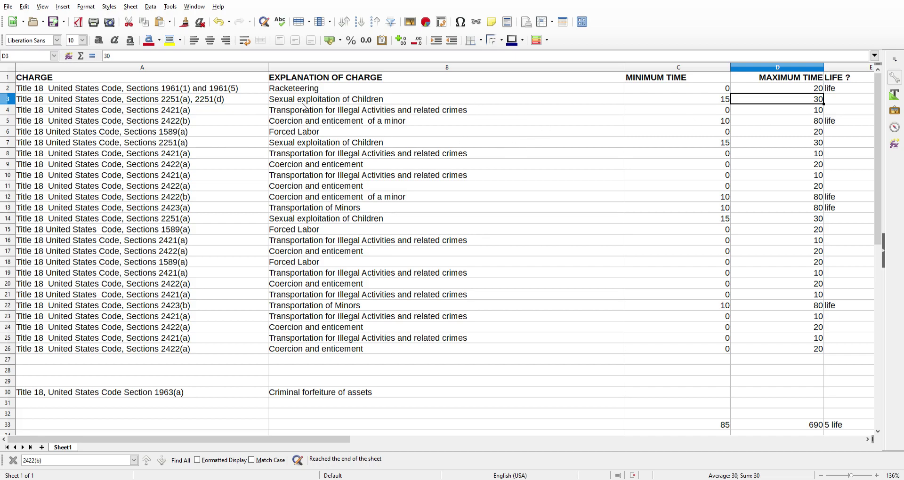
# Examine the row 4 charge under Section 2421(a), including its minimum and maximum times.
pyautogui.click(8, 109)
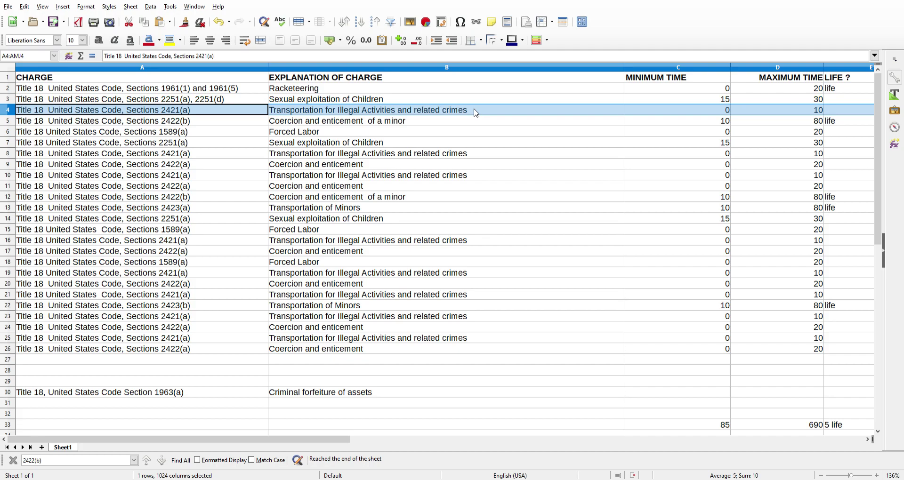
pyautogui.click(718, 114)
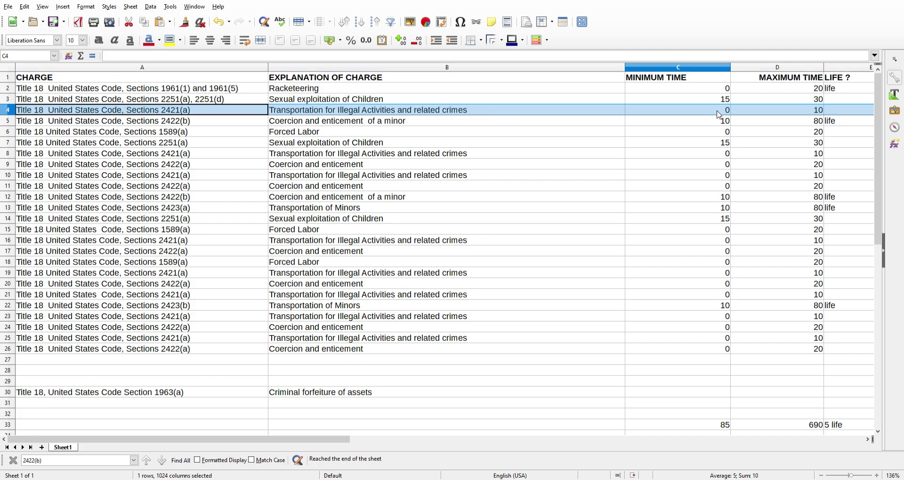
pyautogui.click(802, 114)
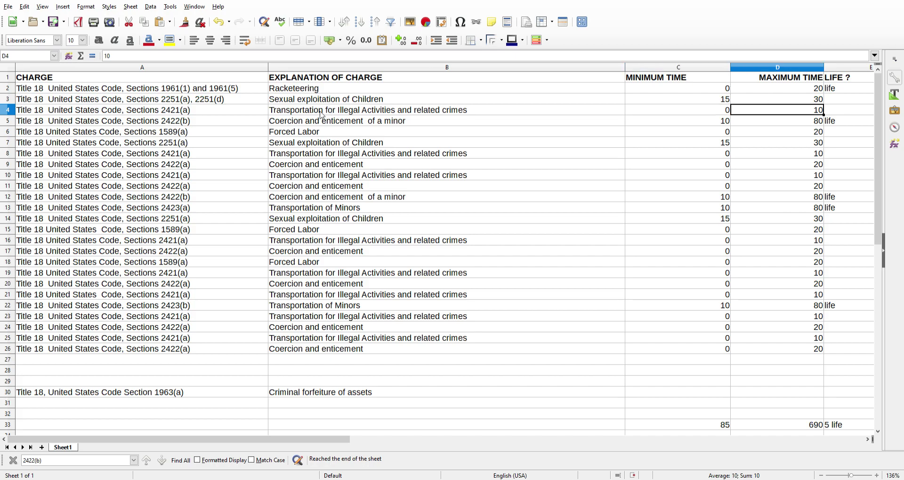
# Examine the row 5 charge under Section 2422(b), including its explanation, minimum time and life entry.
pyautogui.click(300, 125)
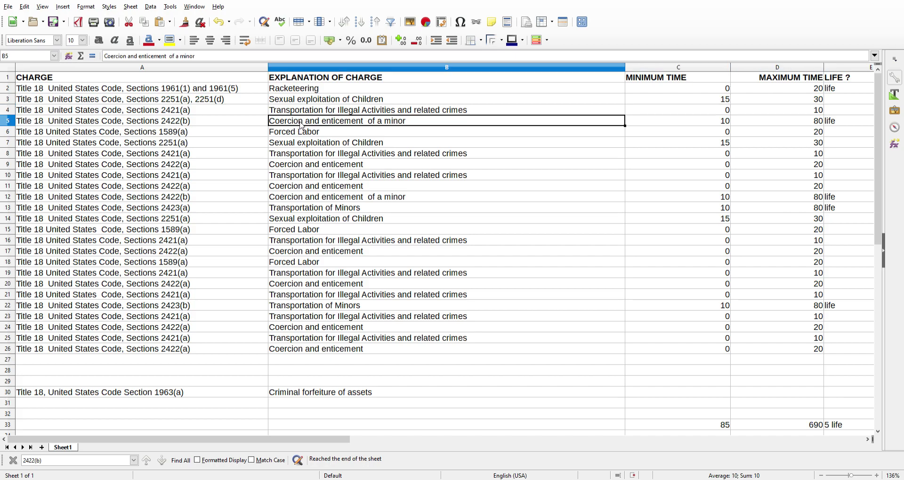
pyautogui.click(8, 122)
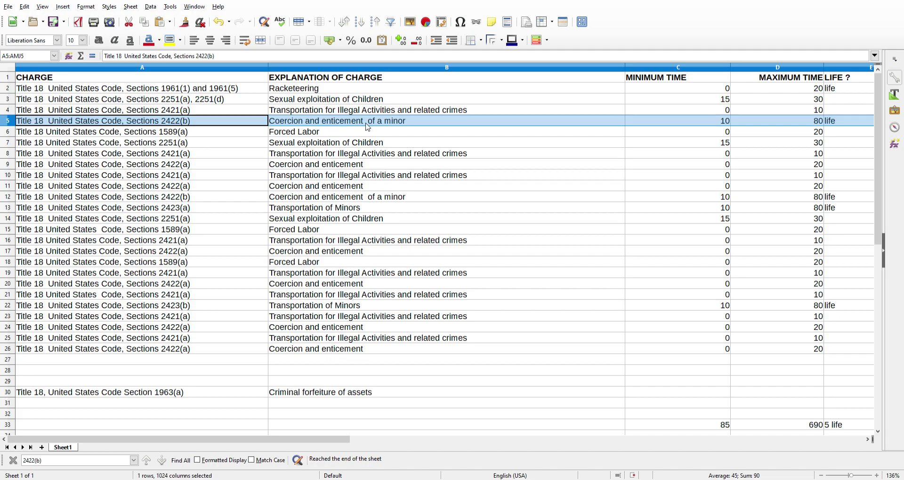
pyautogui.click(712, 125)
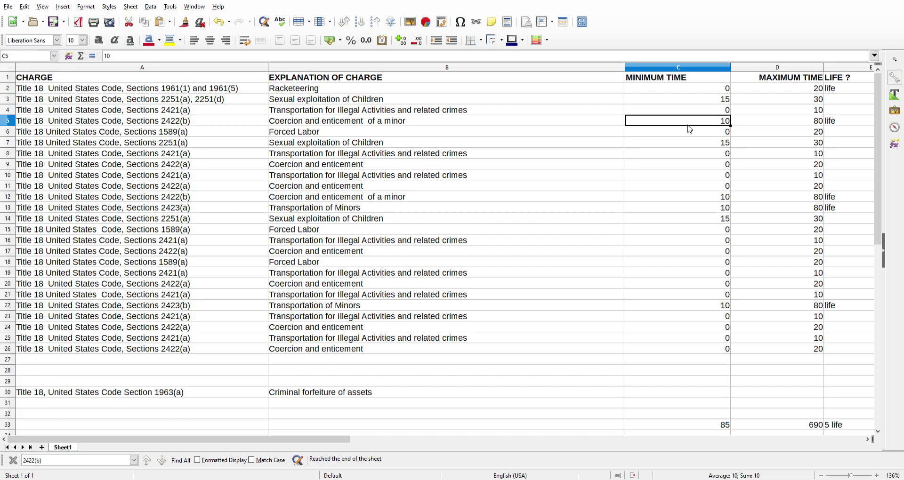
pyautogui.click(844, 125)
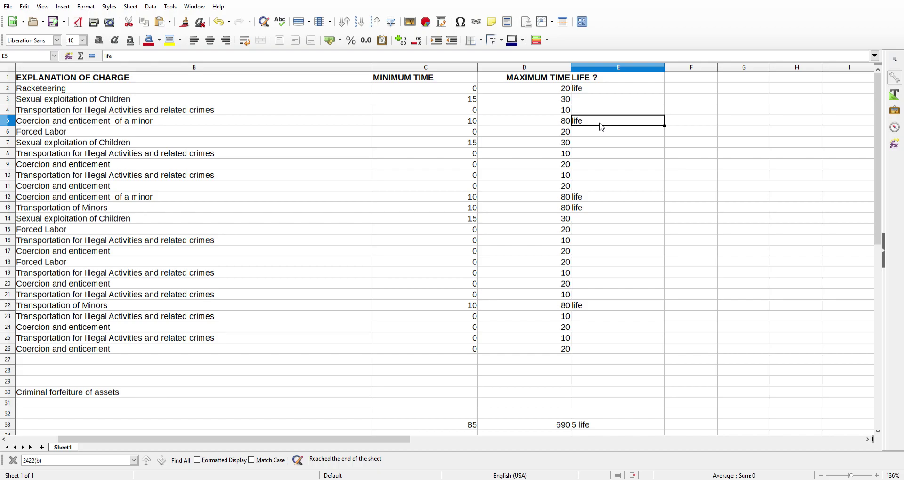
# Set the maximum time to 30 for both coercion and enticement of a minor charges, in D5 and D12.
pyautogui.click(558, 126)
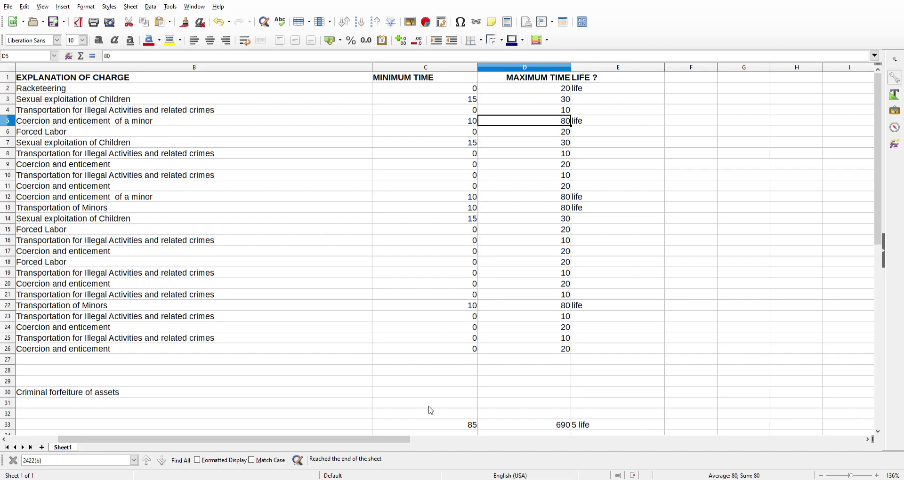
pyautogui.moveTo(210, 441); pyautogui.dragTo(187, 440)
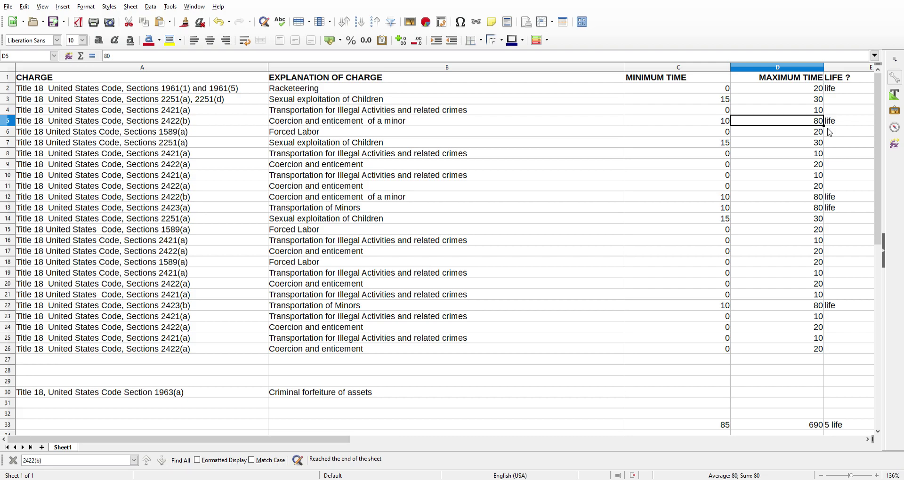
pyautogui.write('30')
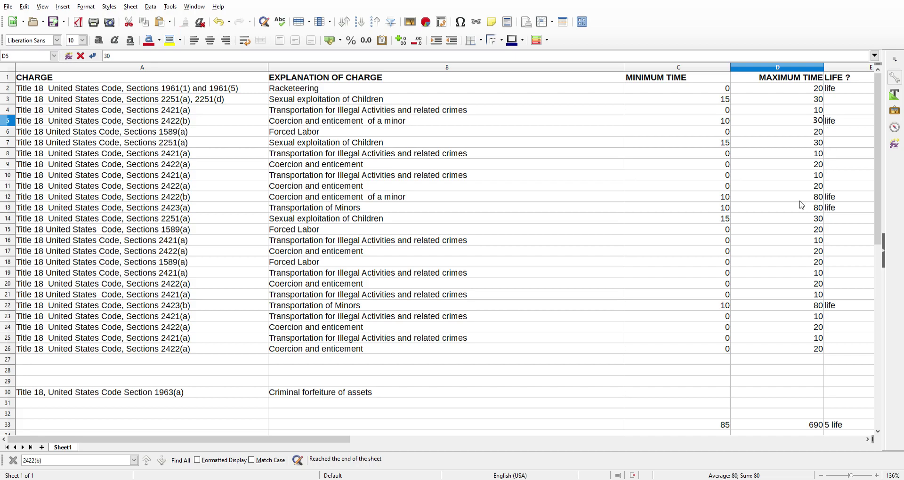
pyautogui.click(816, 201)
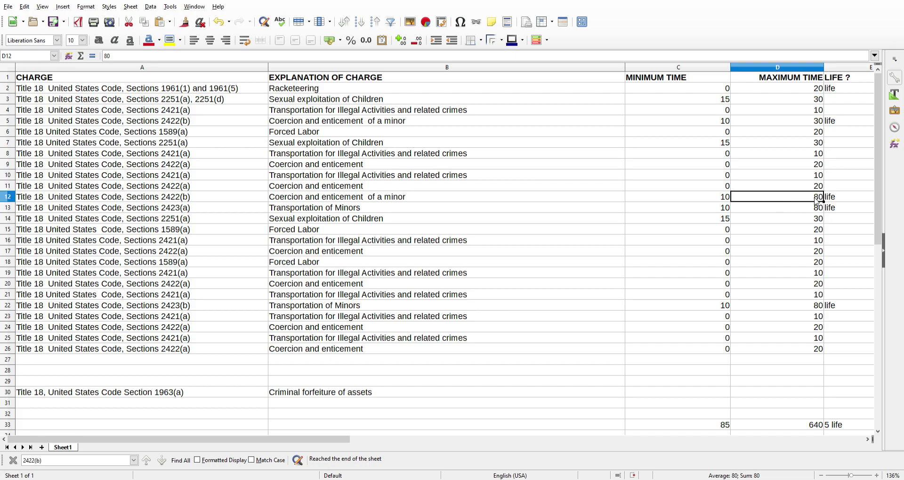
pyautogui.write('30')
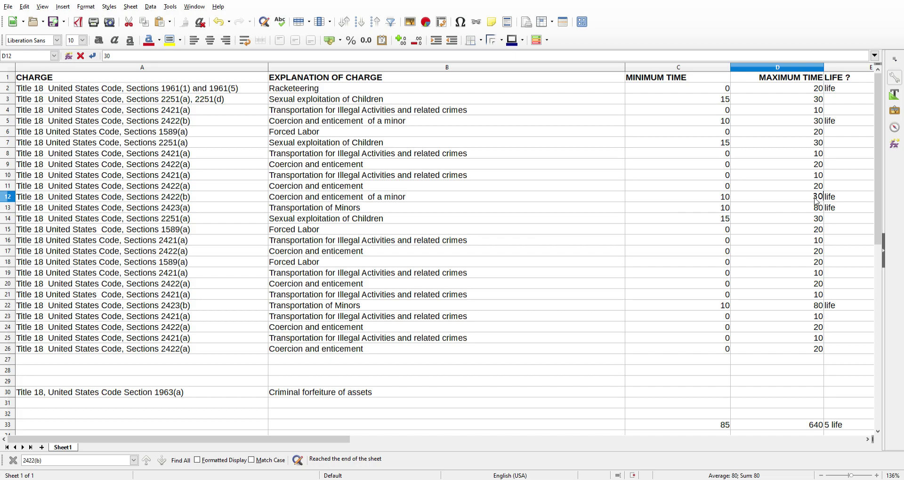
pyautogui.click(777, 220)
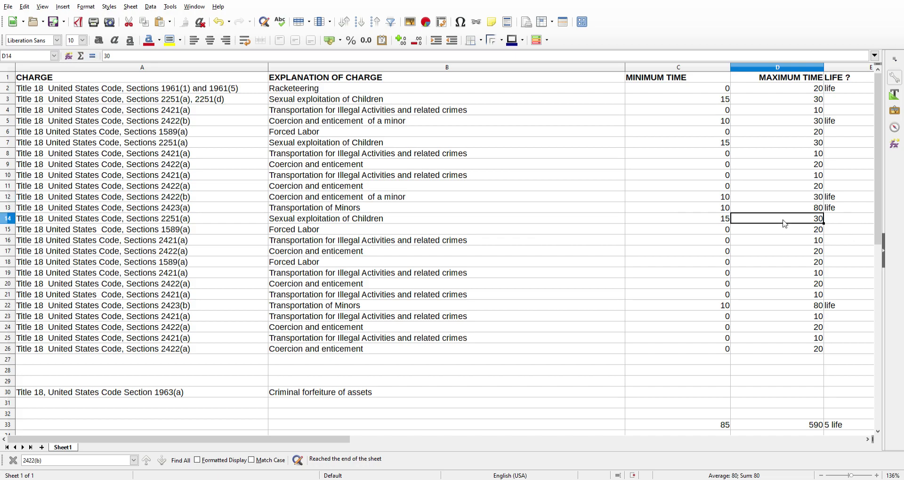
# Set the maximum time to 30 for both Transportation of Minors charges, in D13 and D22.
pyautogui.click(820, 210)
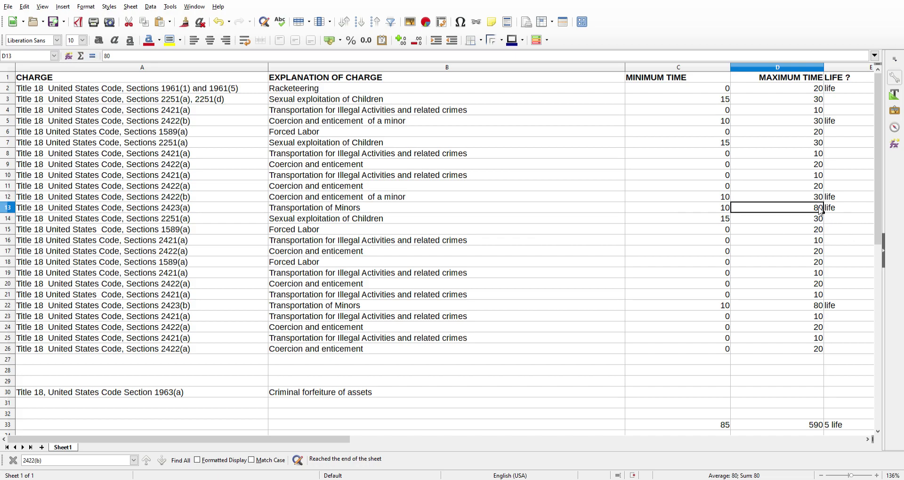
pyautogui.press('BackSpace')
pyautogui.write('30')
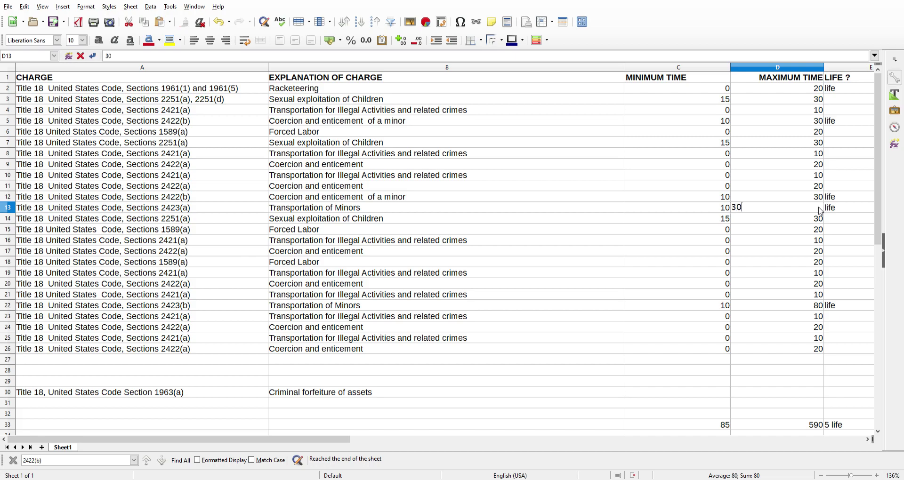
pyautogui.click(820, 252)
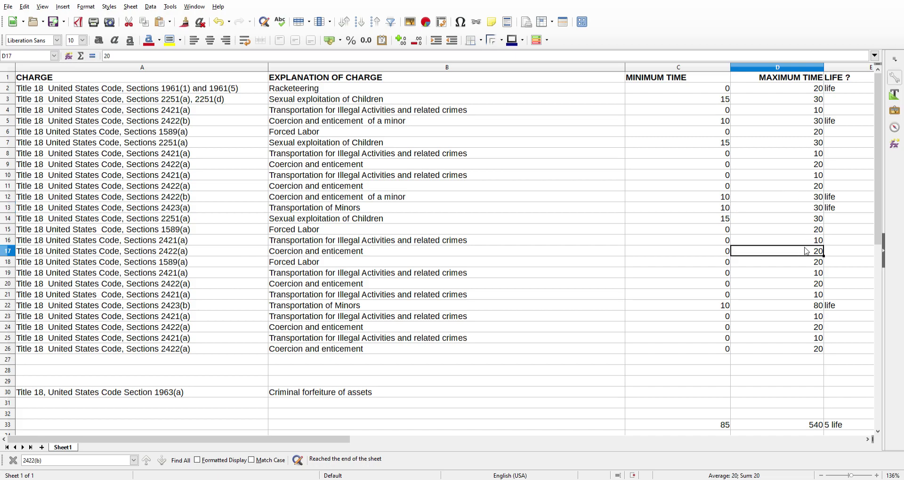
pyautogui.click(821, 307)
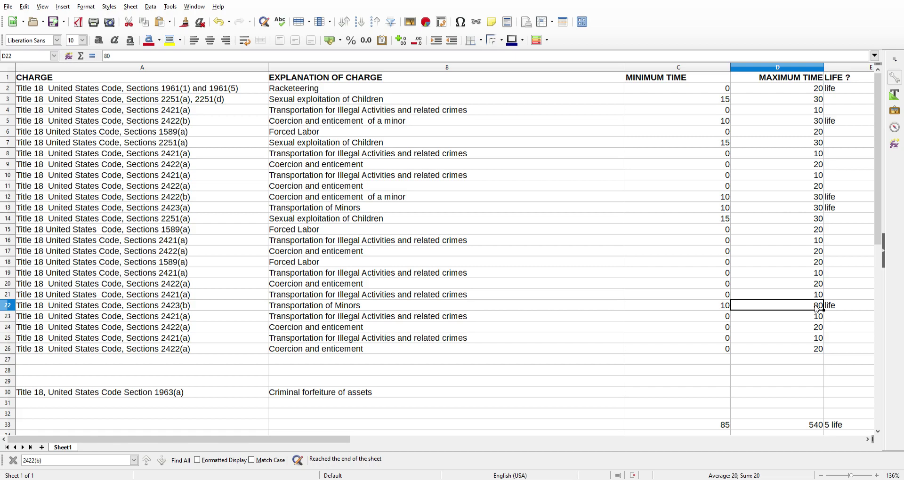
pyautogui.press('BackSpace')
pyautogui.write('30')
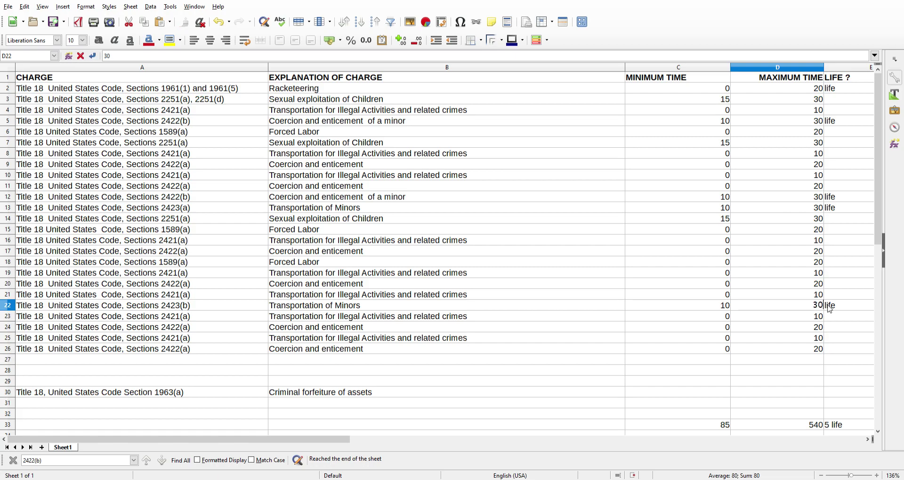
pyautogui.click(793, 379)
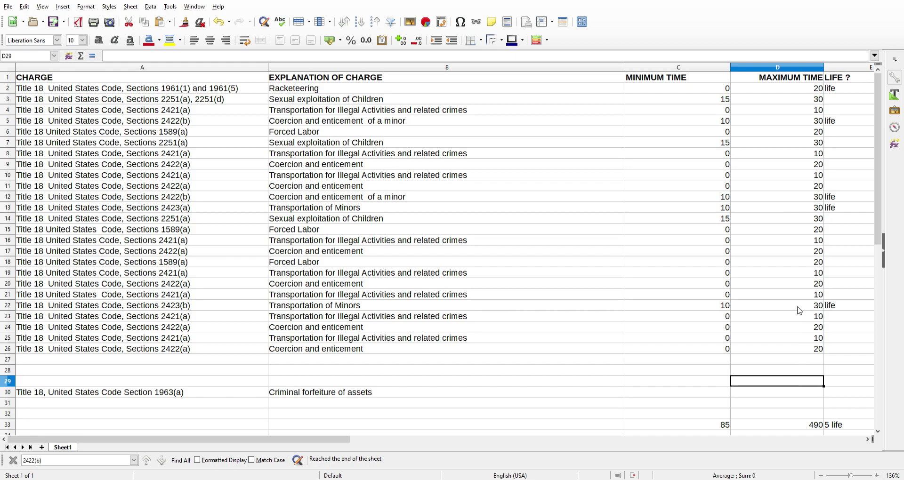
# Review the row 5 explanation and examine the forced labor charge in row 6, including its minimum and maximum times.
pyautogui.click(329, 125)
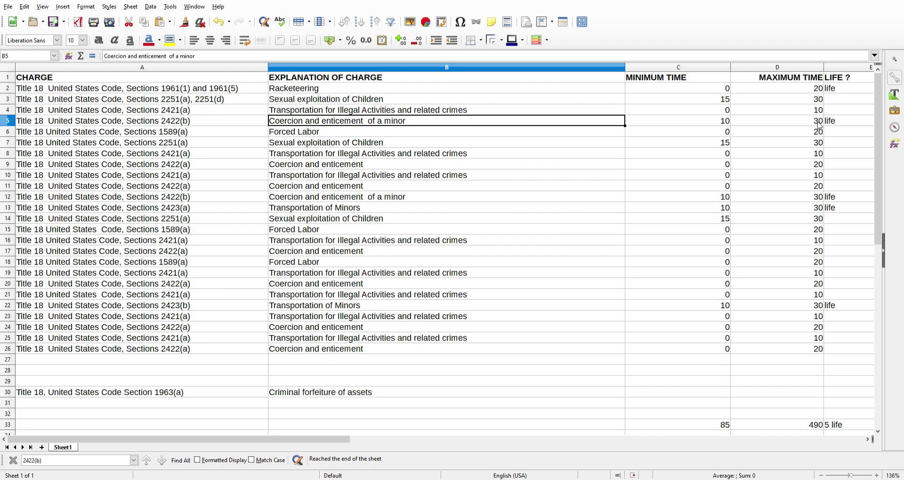
pyautogui.click(322, 135)
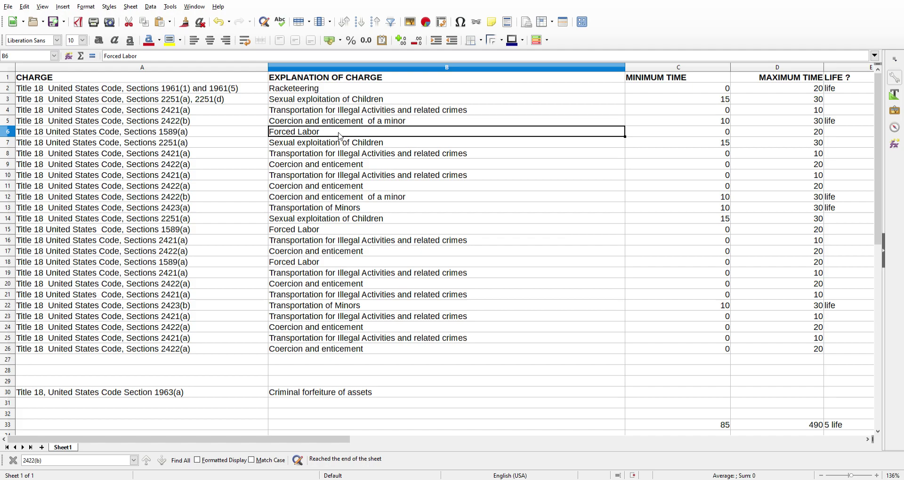
pyautogui.click(12, 135)
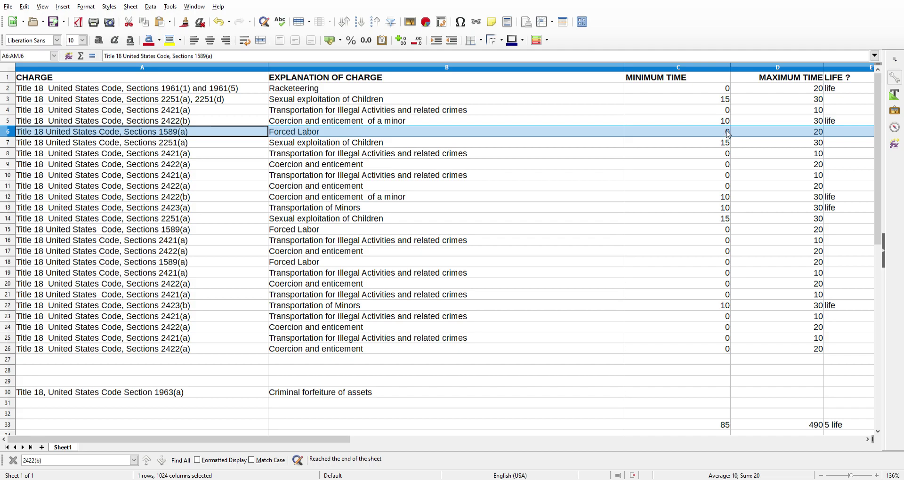
pyautogui.click(778, 136)
pyautogui.click(721, 136)
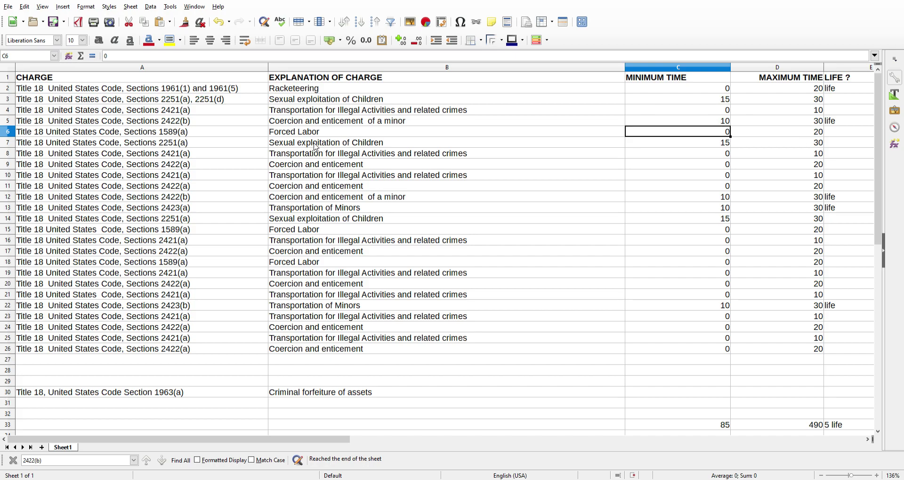
# Examine the sexual exploitation charge in row 7 and the transportation for illegal activities charge in row 8.
pyautogui.click(288, 146)
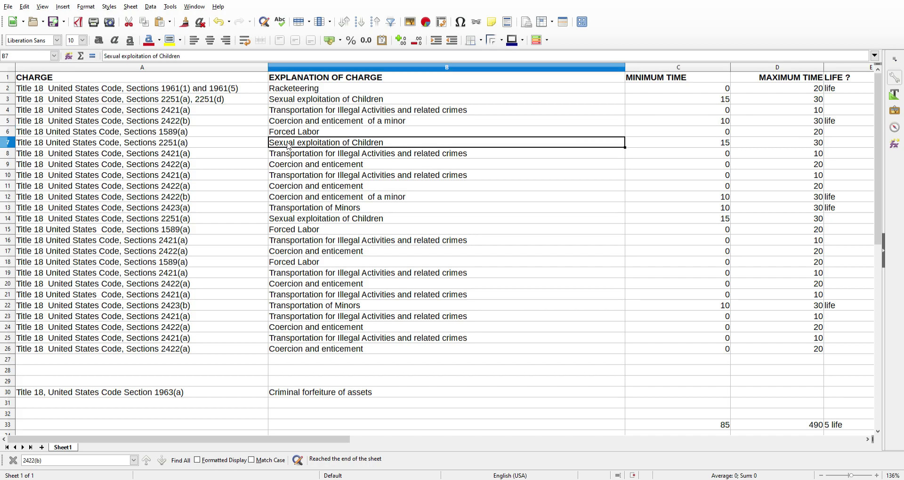
pyautogui.click(8, 142)
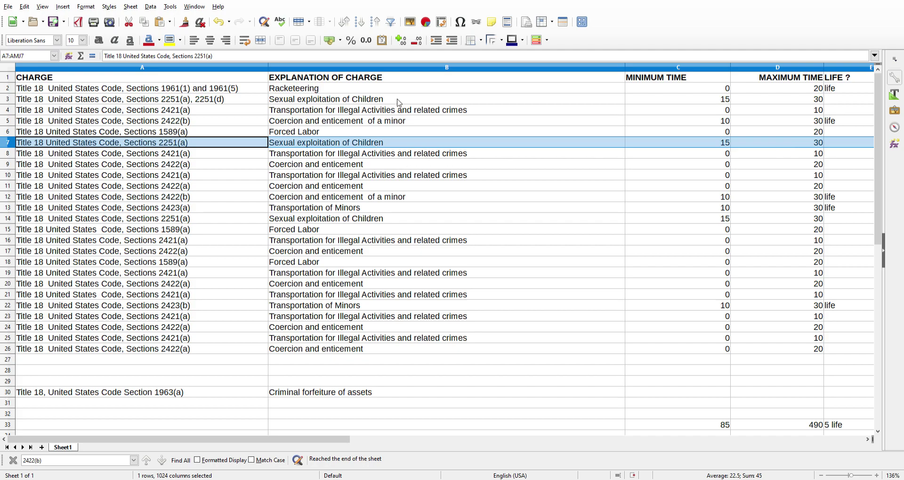
pyautogui.click(304, 159)
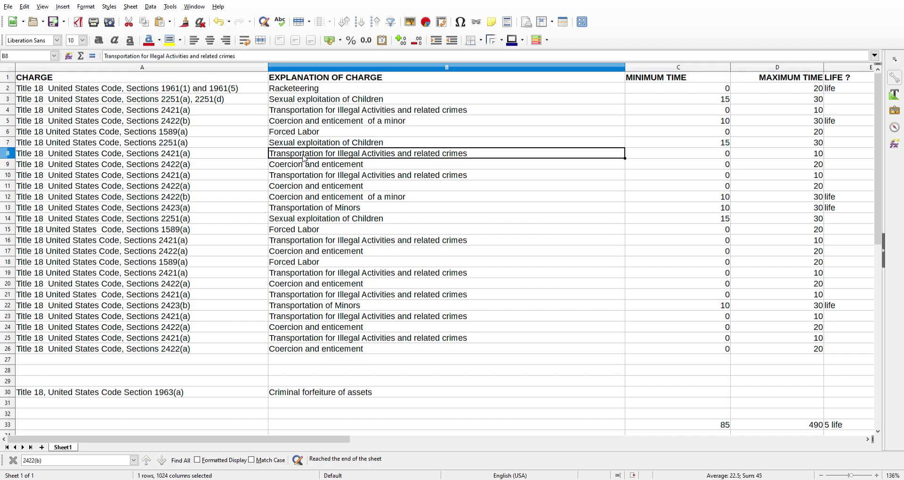
pyautogui.click(8, 154)
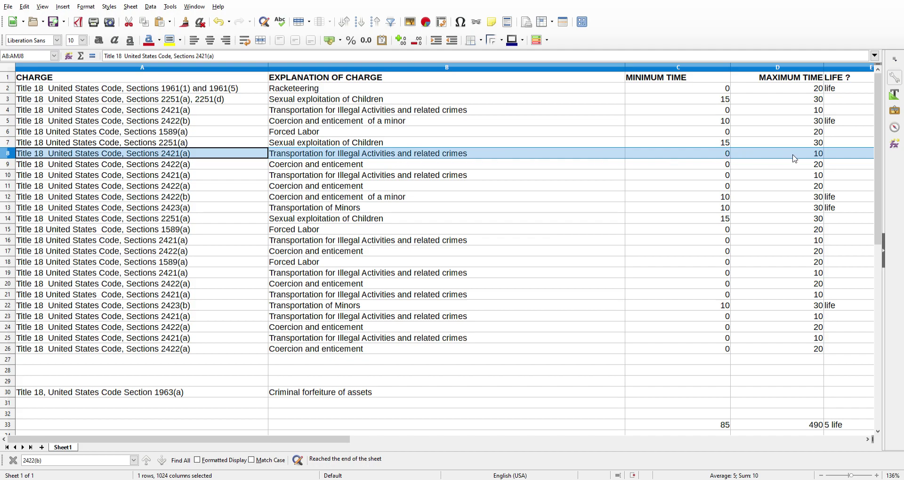
# Examine the Section 2422(a) coercion and enticement charge in row 9 and compare it with the row 5 charge involving a minor.
pyautogui.click(172, 167)
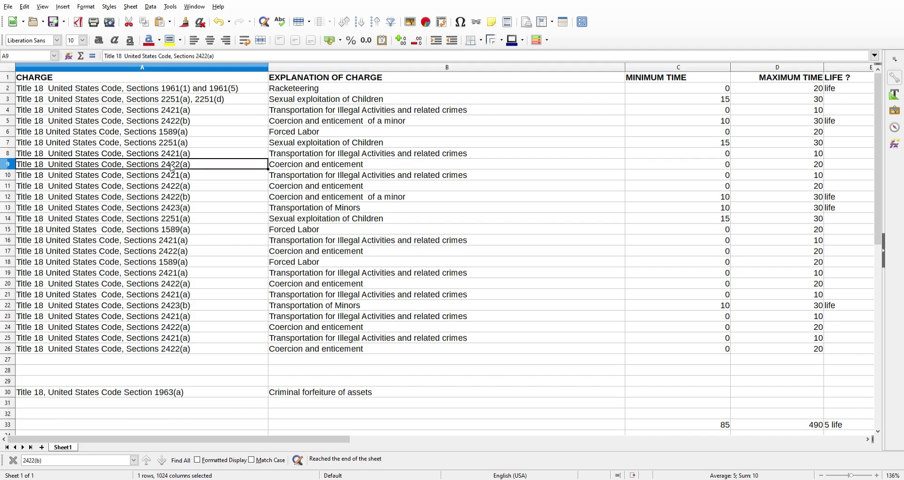
pyautogui.click(294, 166)
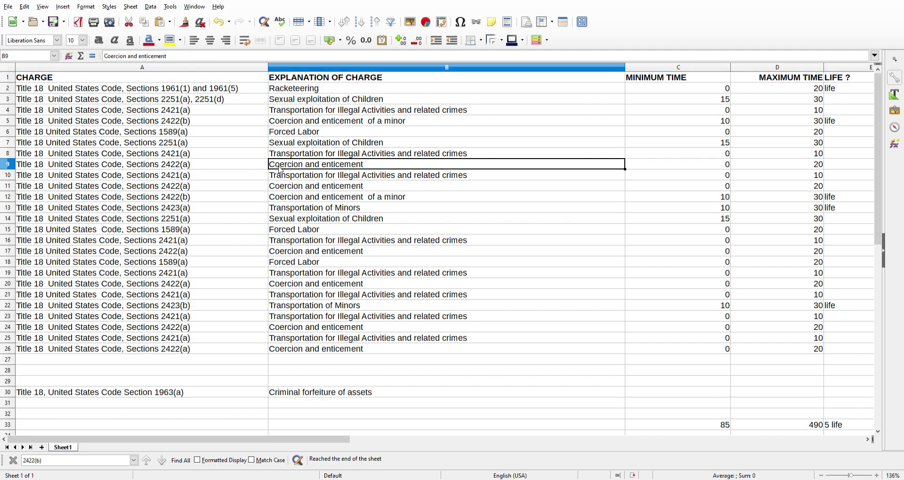
pyautogui.click(11, 168)
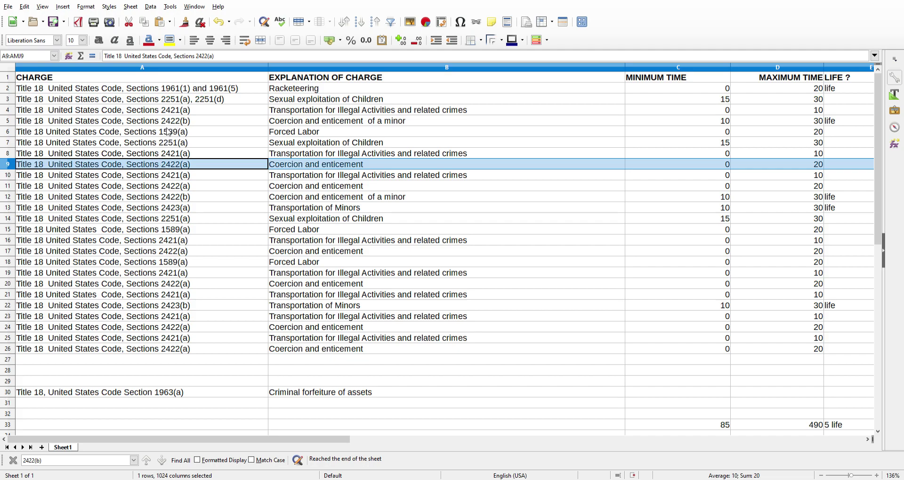
pyautogui.click(10, 123)
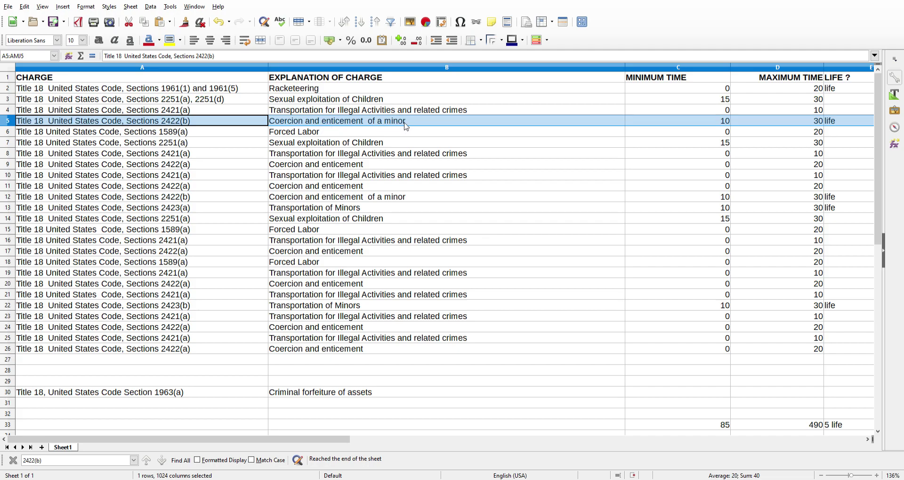
pyautogui.click(293, 169)
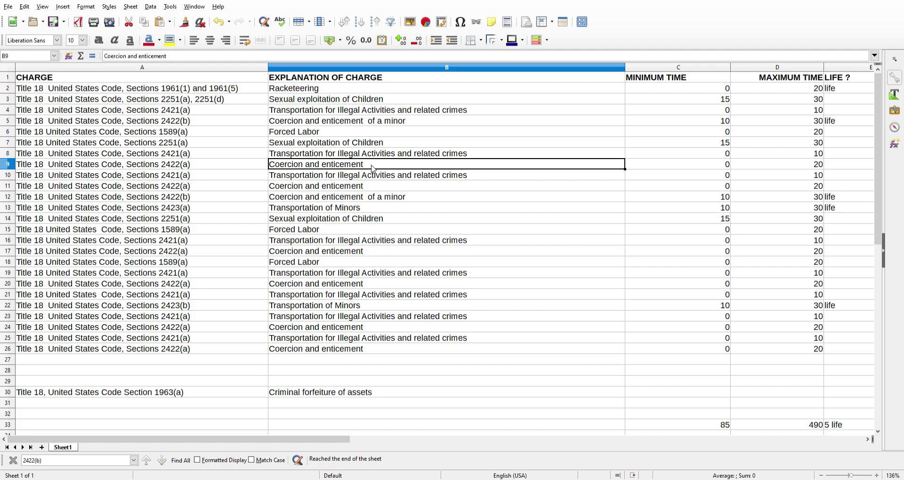
# Examine the transportation for illegal activities charge in row 10, including its minimum and maximum times.
pyautogui.click(298, 175)
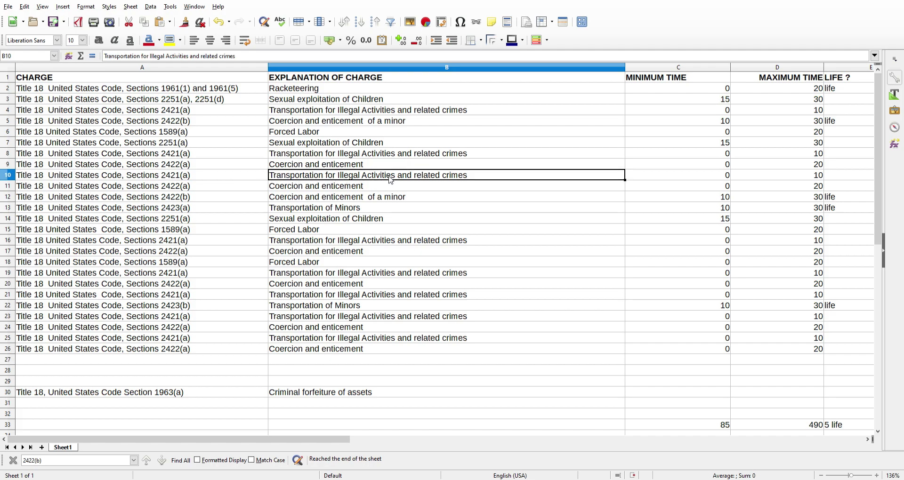
pyautogui.doubleClick(711, 178)
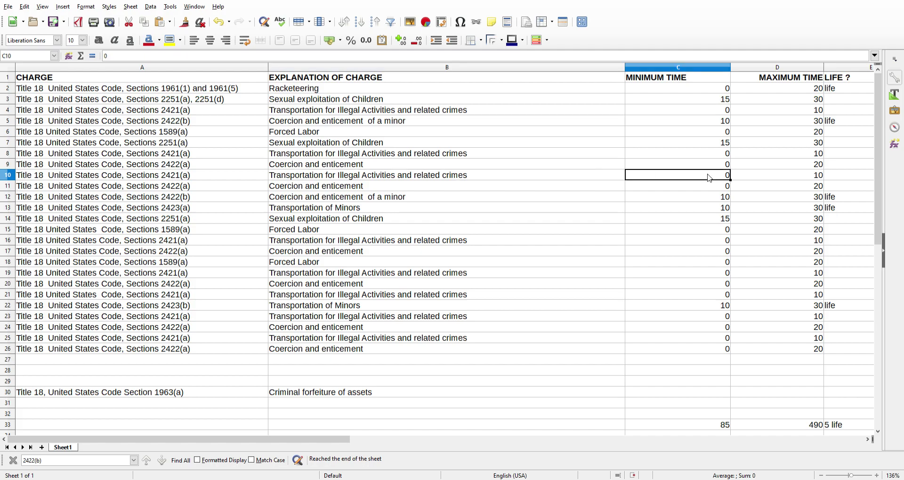
pyautogui.click(811, 178)
pyautogui.doubleClick(812, 177)
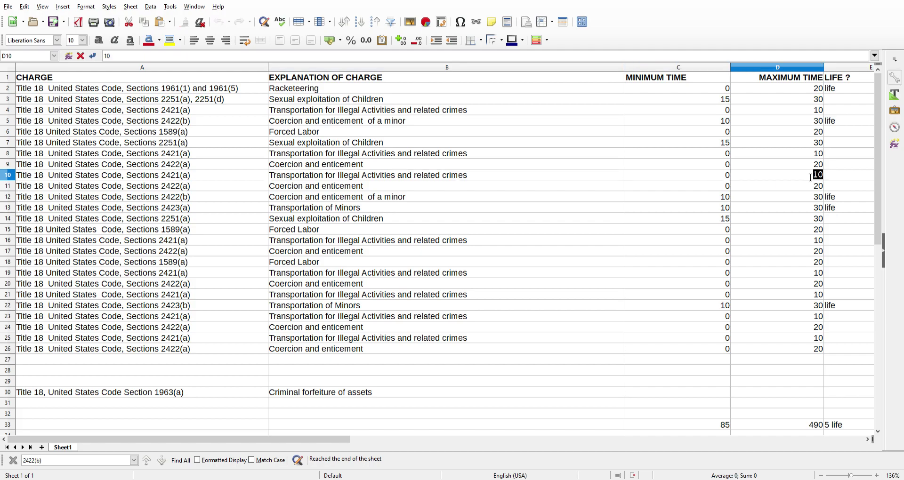
# Examine the coercion and enticement charge in row 11 and the Section 2422(b) charge in row 12.
pyautogui.click(349, 187)
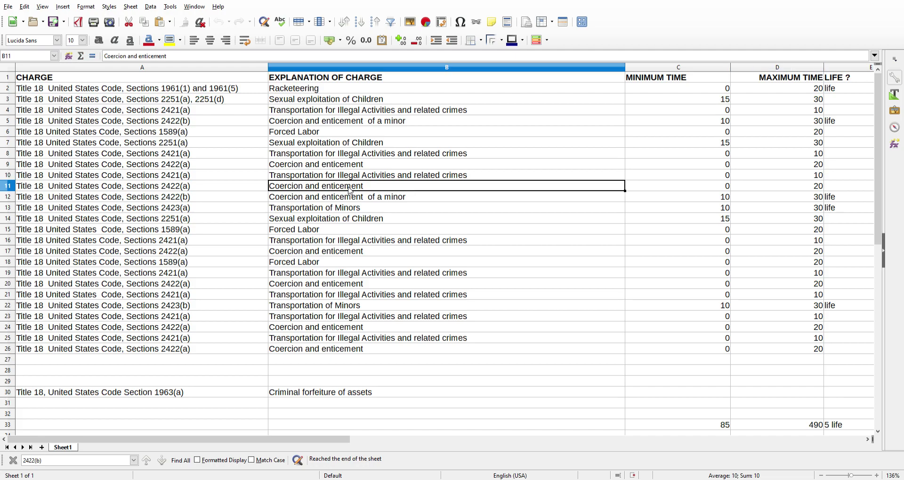
pyautogui.click(9, 186)
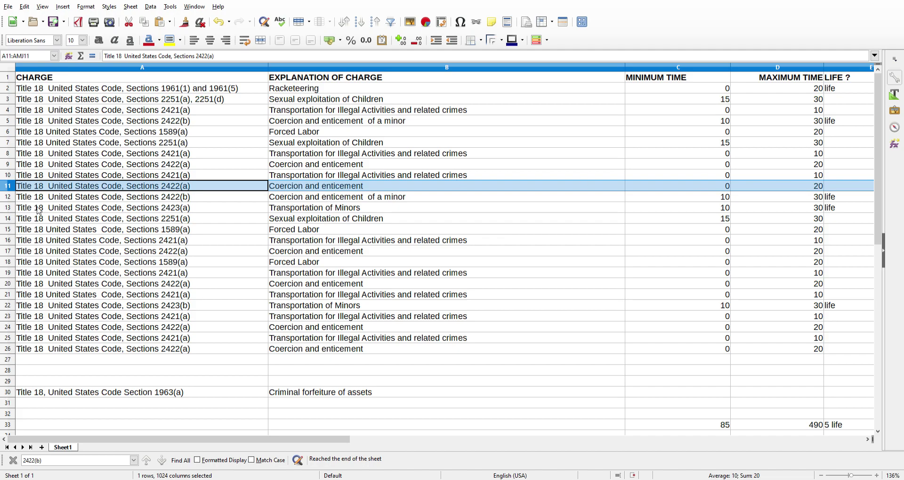
pyautogui.click(11, 197)
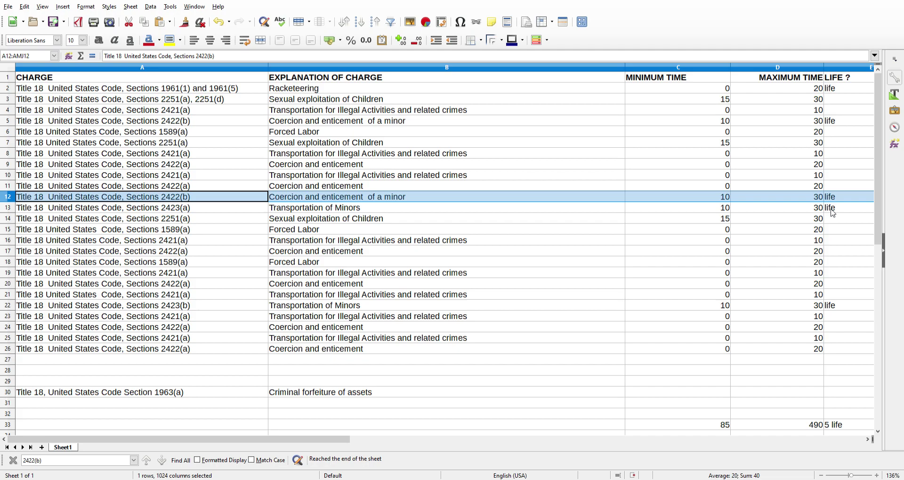
# Examine the transportation of minors charge in row 13 and the sexual exploitation charge in row 14.
pyautogui.click(304, 210)
pyautogui.click(13, 213)
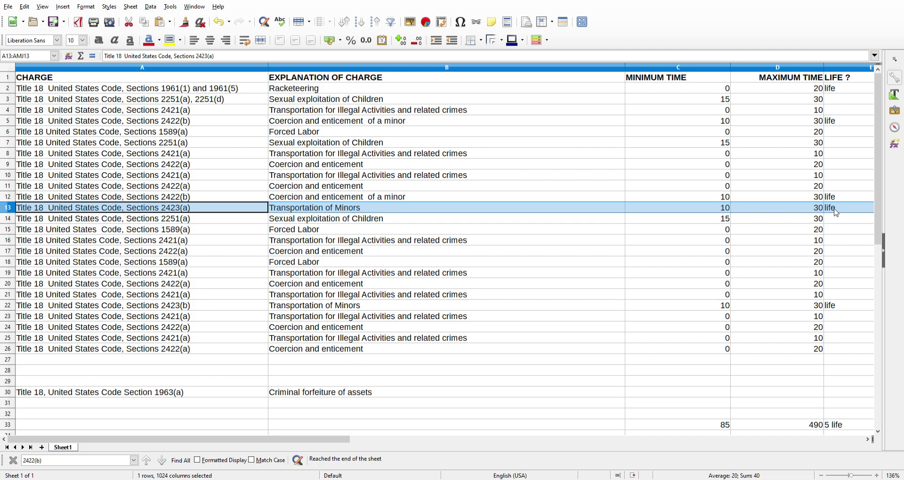
pyautogui.click(281, 221)
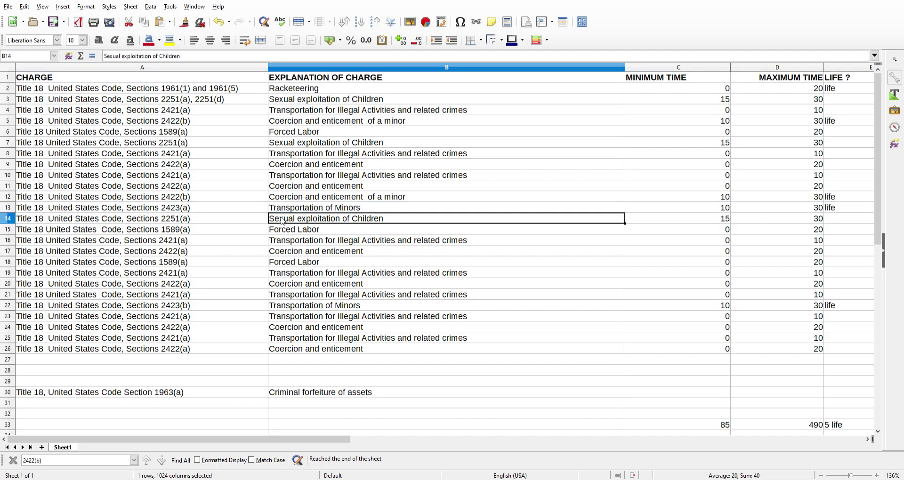
pyautogui.click(8, 221)
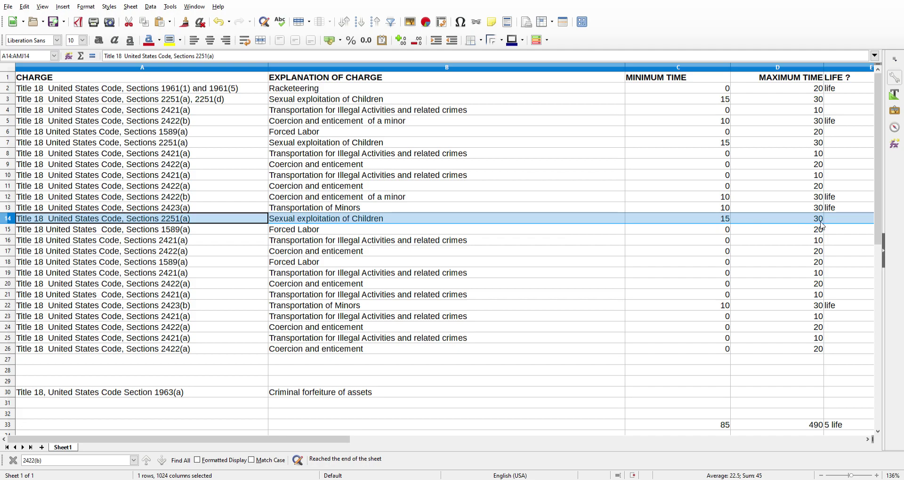
# Examine the charges in rows 15 to 18, from forced labor under Section 1589(a) to the second forced labor charge.
pyautogui.click(10, 229)
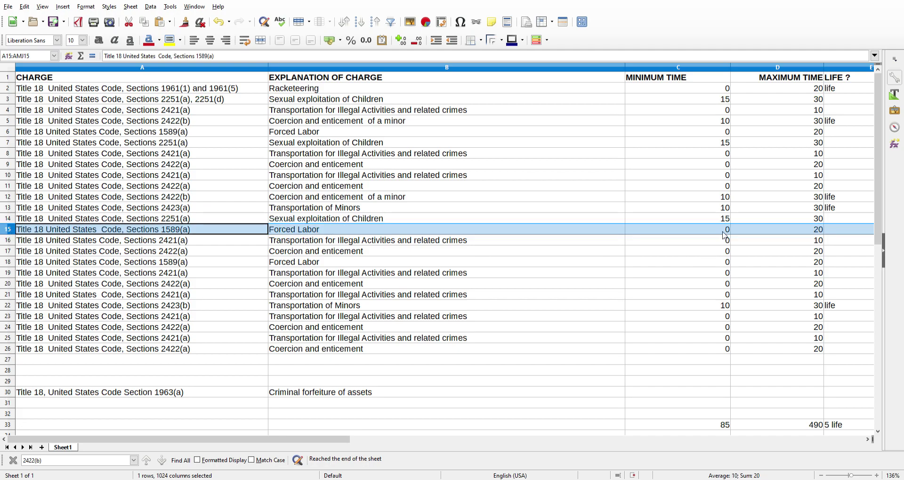
pyautogui.click(13, 242)
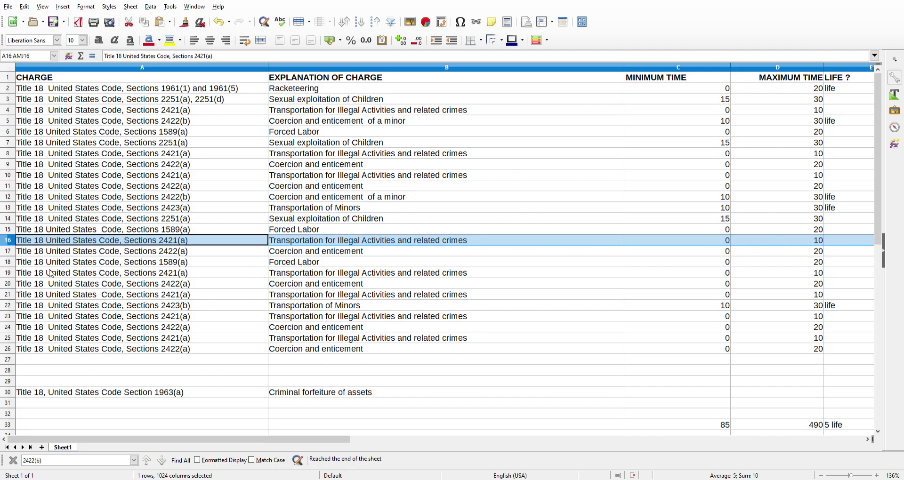
pyautogui.click(8, 252)
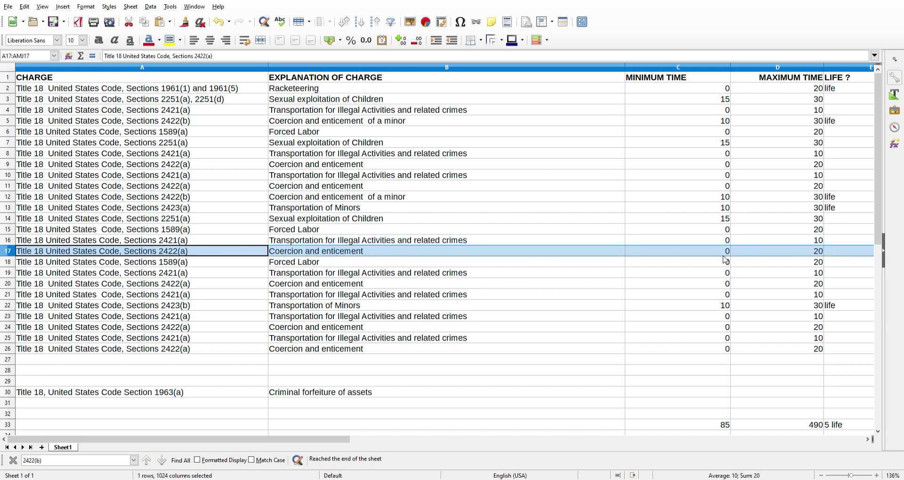
pyautogui.click(15, 264)
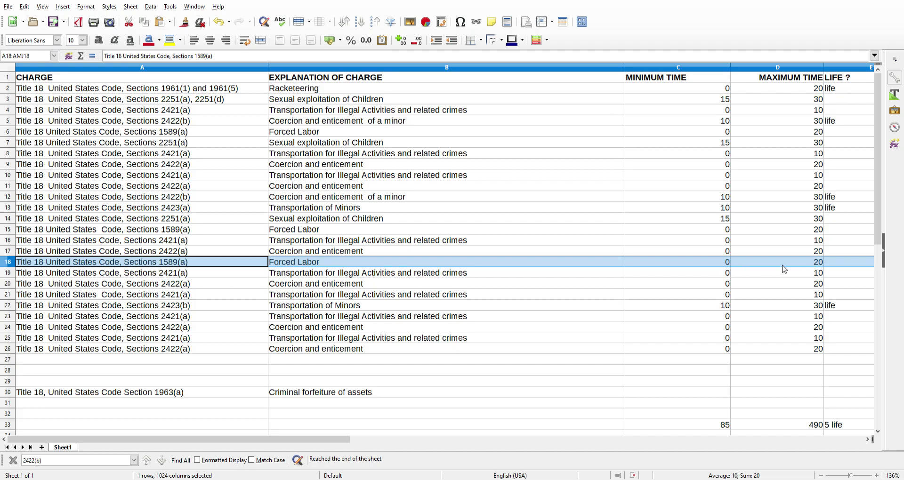
# Examine the charges in rows 19 to 22, including the minimum and maximum times of the row 19 transportation charge.
pyautogui.click(17, 277)
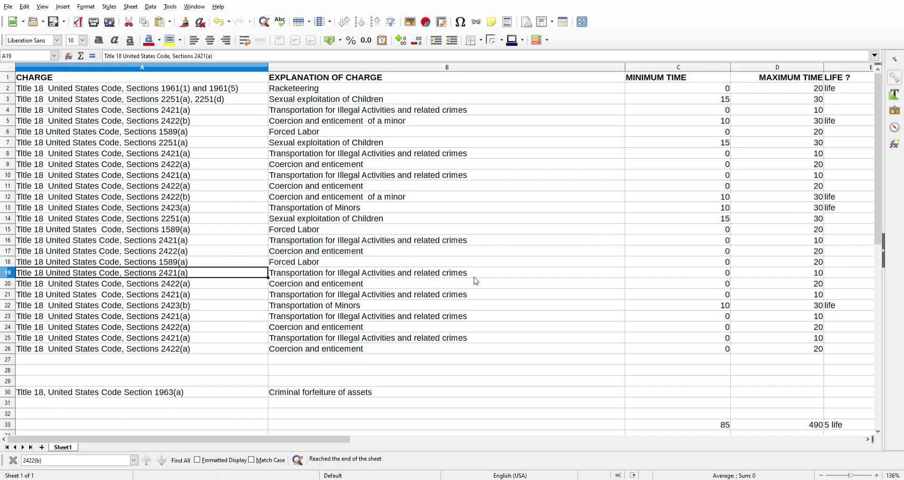
pyautogui.click(727, 274)
pyautogui.click(801, 276)
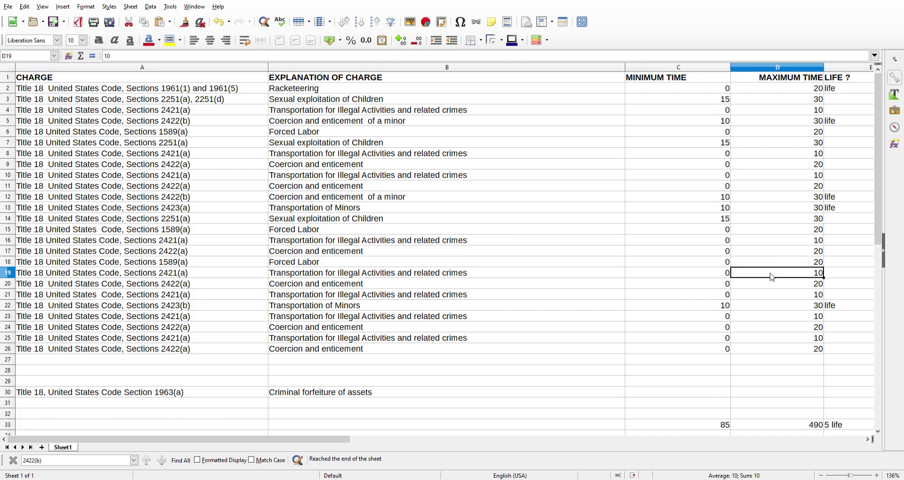
pyautogui.click(260, 288)
pyautogui.click(276, 285)
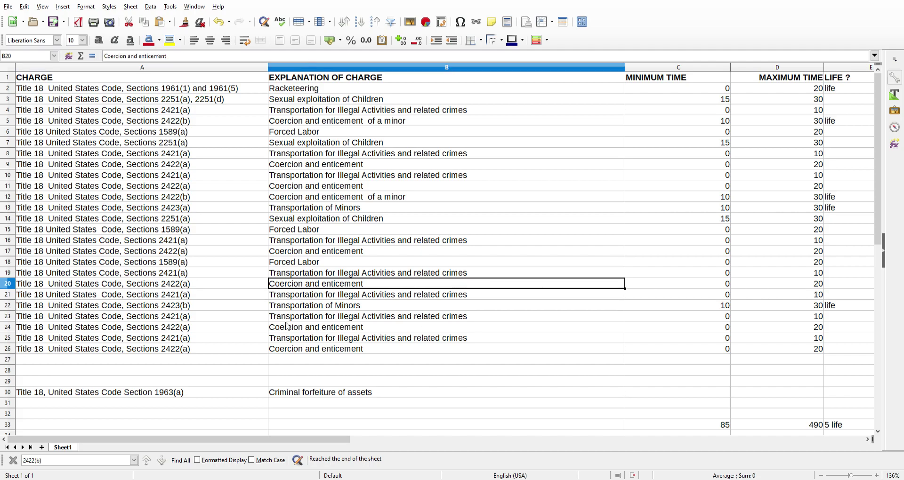
pyautogui.click(352, 297)
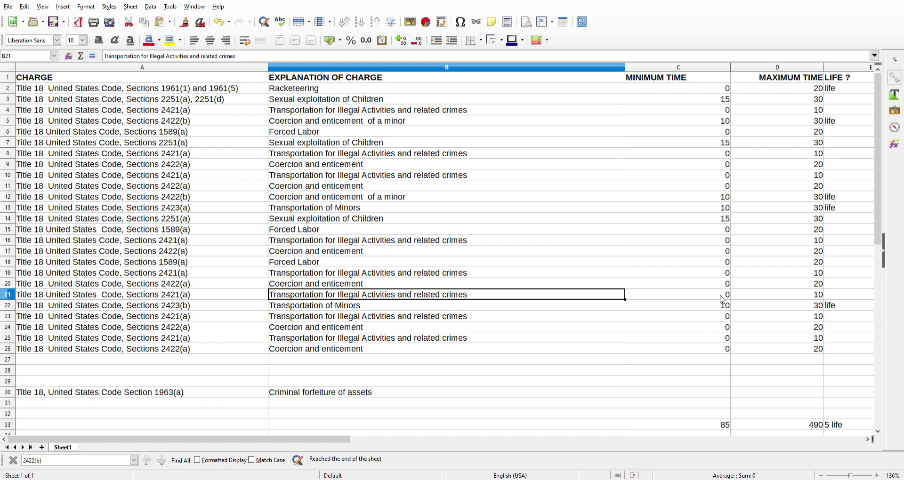
pyautogui.click(291, 310)
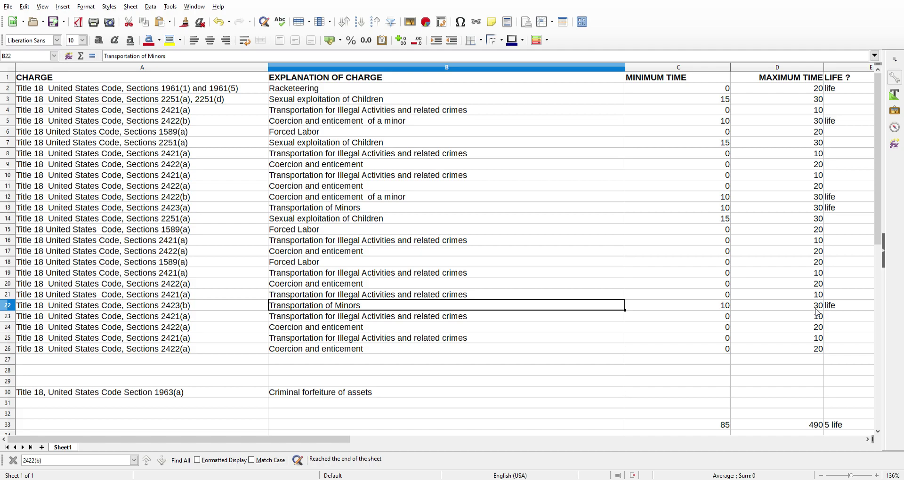
# Compare the coercion and enticement charges in rows 24 and 26, including their maximum times.
pyautogui.click(322, 331)
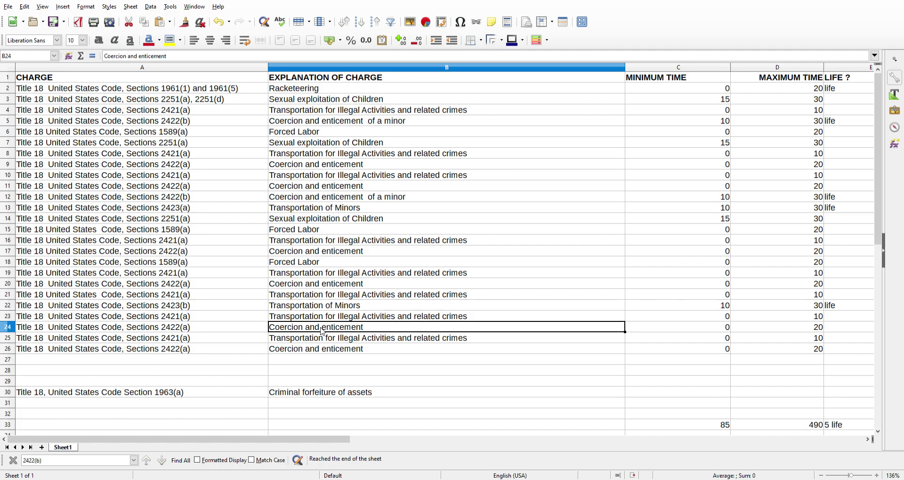
pyautogui.click(316, 352)
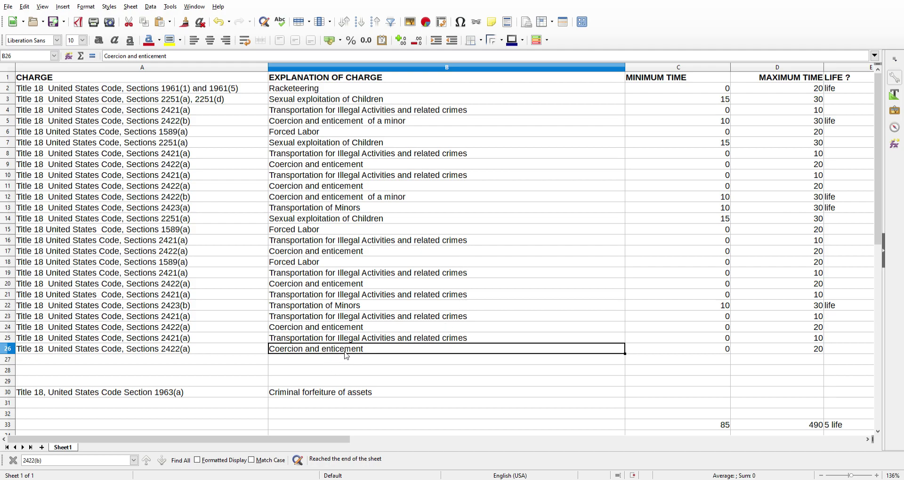
pyautogui.click(368, 332)
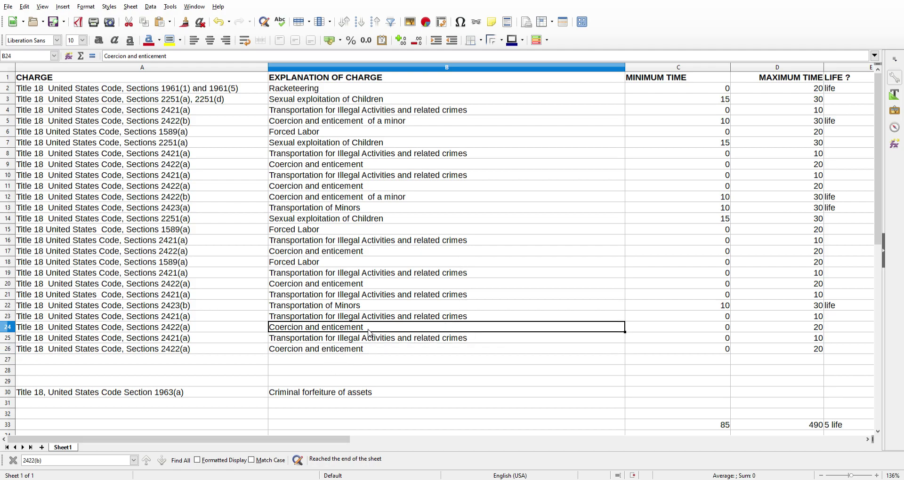
pyautogui.click(822, 332)
pyautogui.click(819, 354)
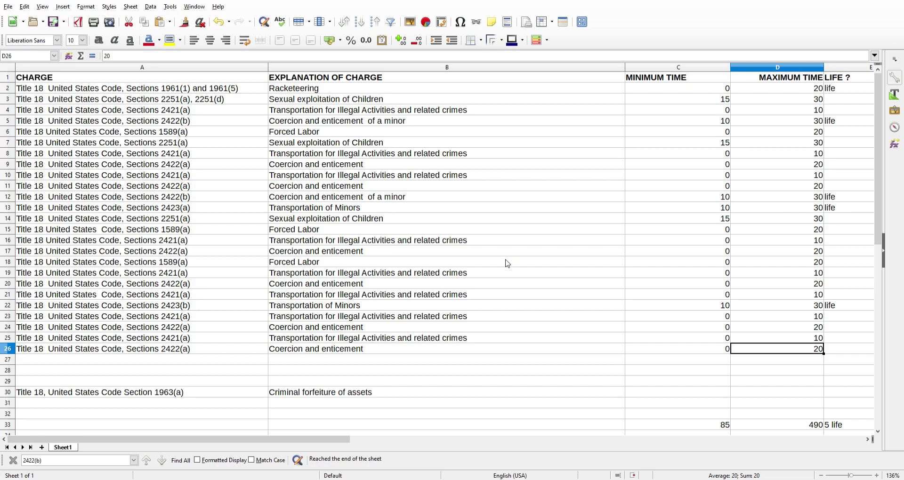
# Examine the minimum time total in row 33 and the mandatory minimums in rows 3, 5, 7 and 12 that feed it.
pyautogui.click(328, 372)
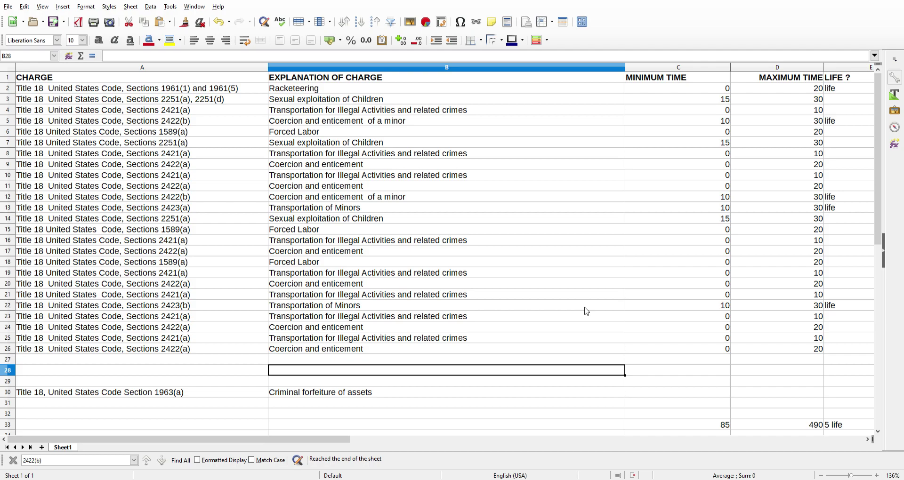
pyautogui.click(721, 426)
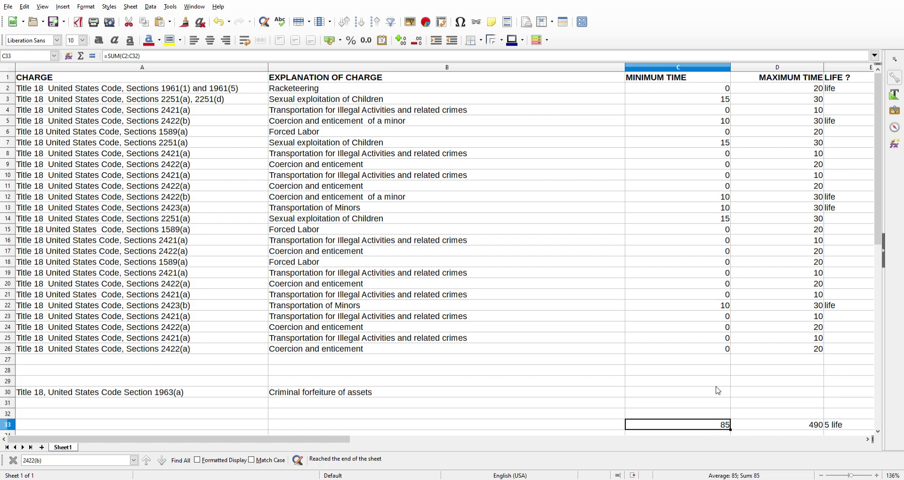
pyautogui.click(719, 103)
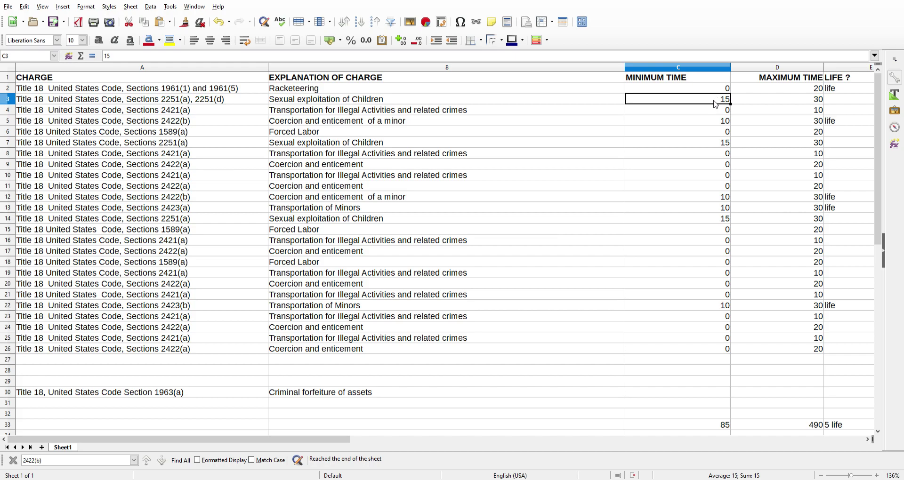
pyautogui.click(711, 124)
pyautogui.click(711, 144)
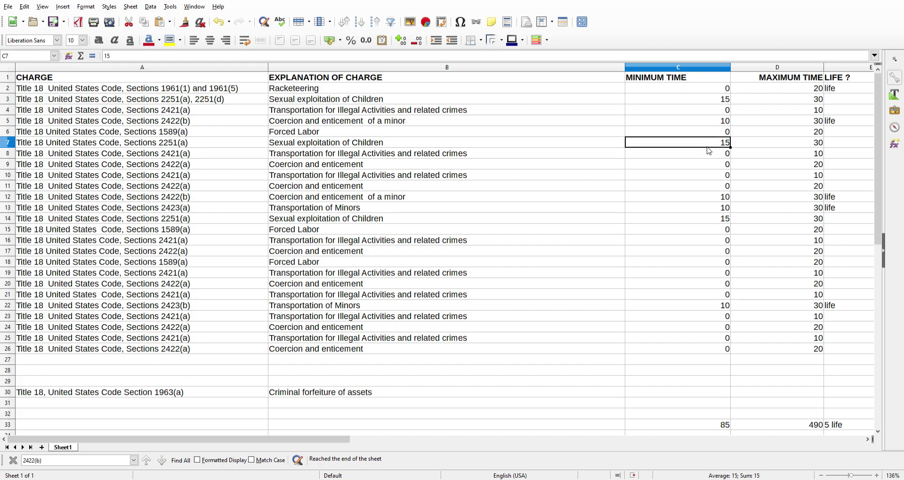
pyautogui.click(699, 199)
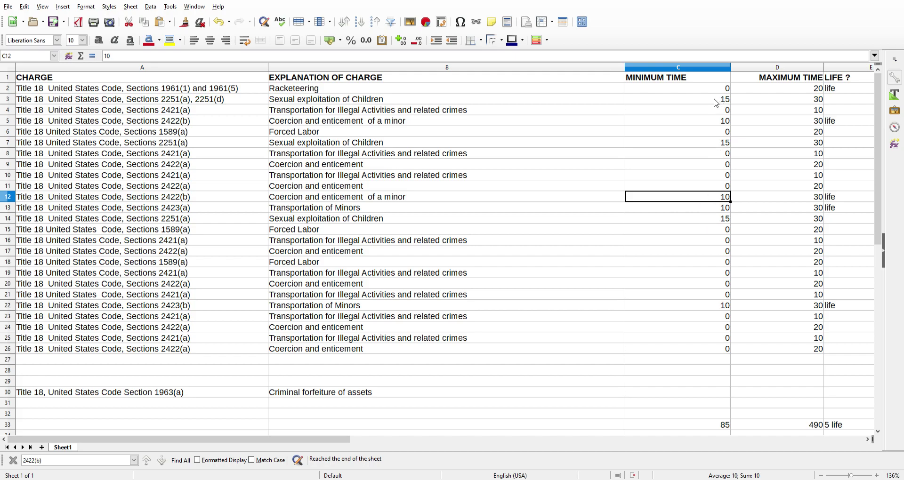
# Check the minimum times of the charges in rows 2, 4 and 8 against the minimum time total in C33.
pyautogui.click(703, 89)
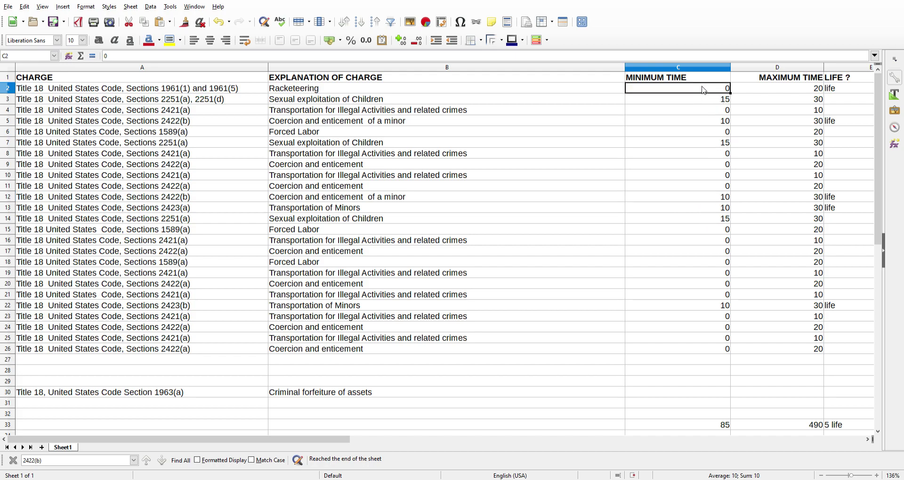
pyautogui.click(716, 112)
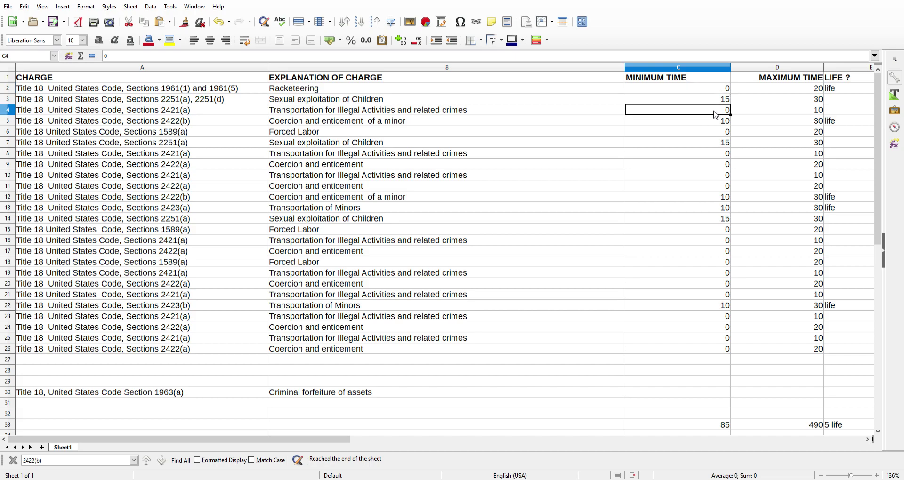
pyautogui.click(711, 156)
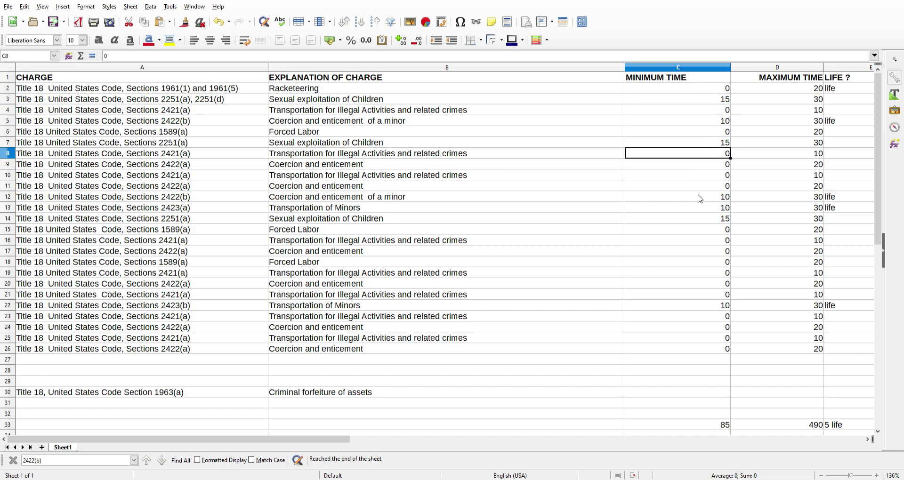
pyautogui.click(717, 428)
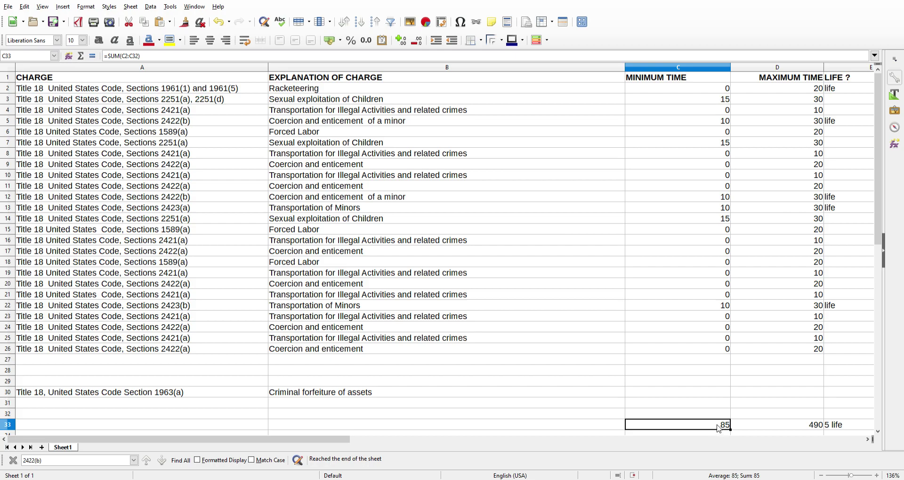
# Review the racketeering minimum and the transportation and forced labor charges in rows 4 and 6, then recheck the minimum time total.
pyautogui.click(719, 90)
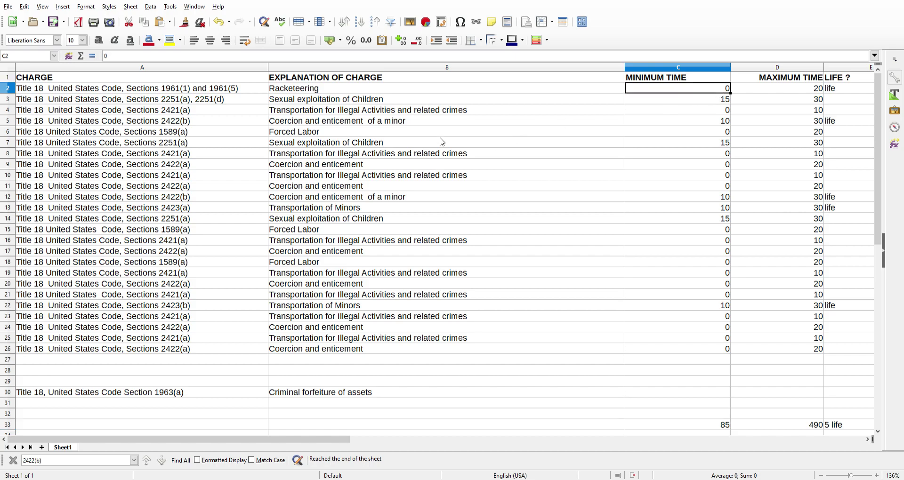
pyautogui.click(402, 111)
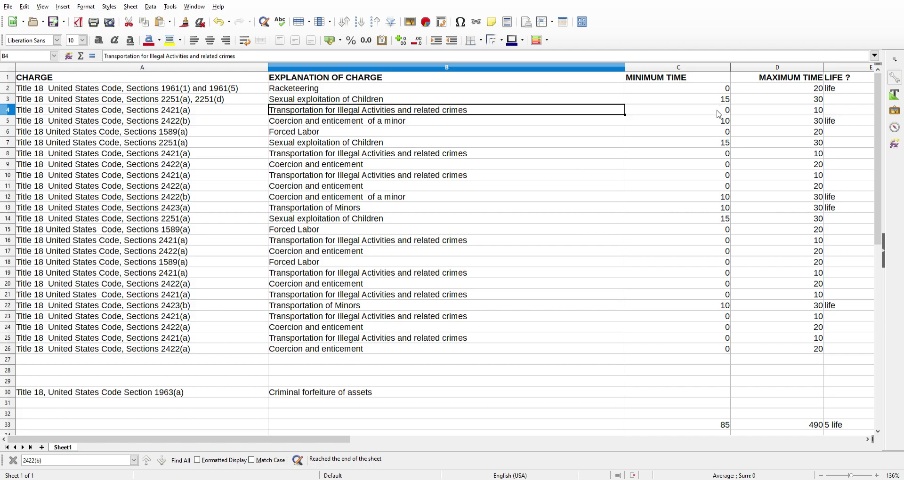
pyautogui.click(322, 132)
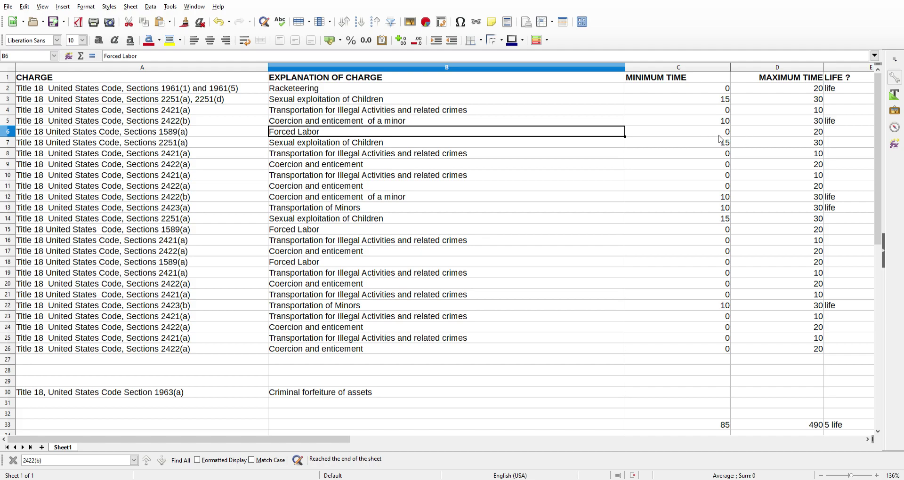
pyautogui.click(719, 429)
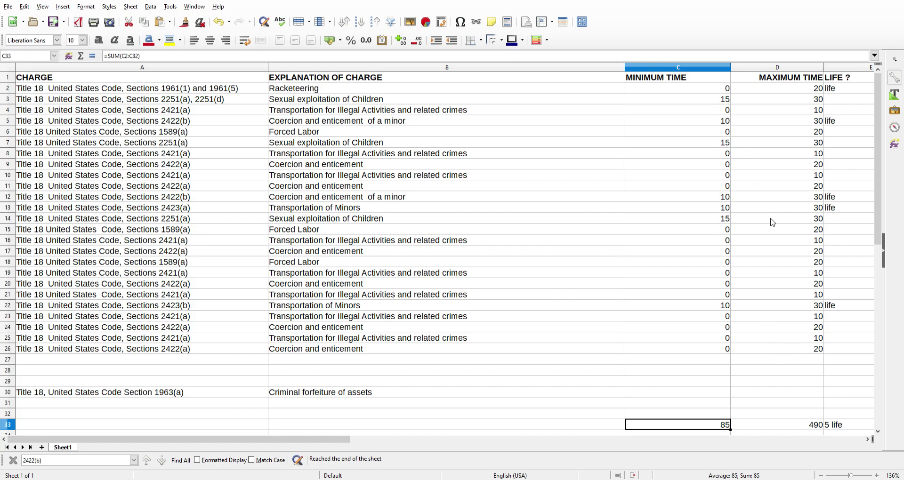
# Examine the maximum time total in D33 and the individual maximum times in rows 26, 2, 12 and 13.
pyautogui.click(806, 429)
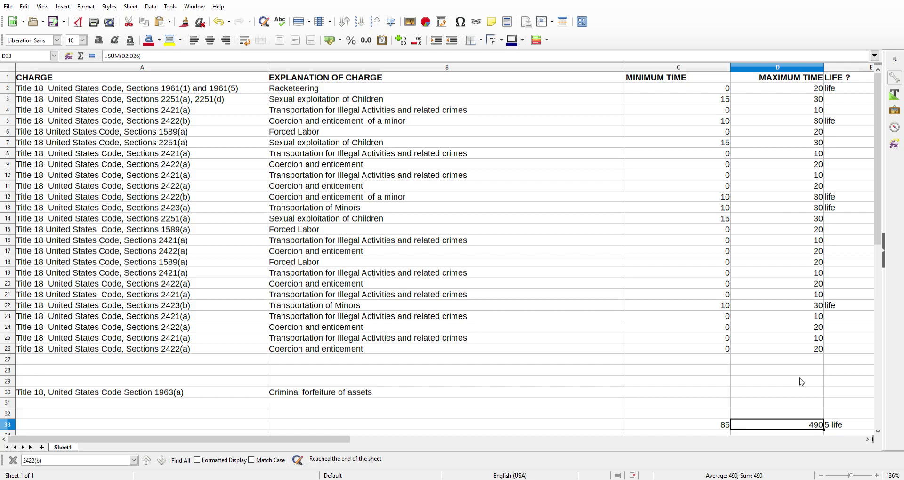
pyautogui.click(805, 352)
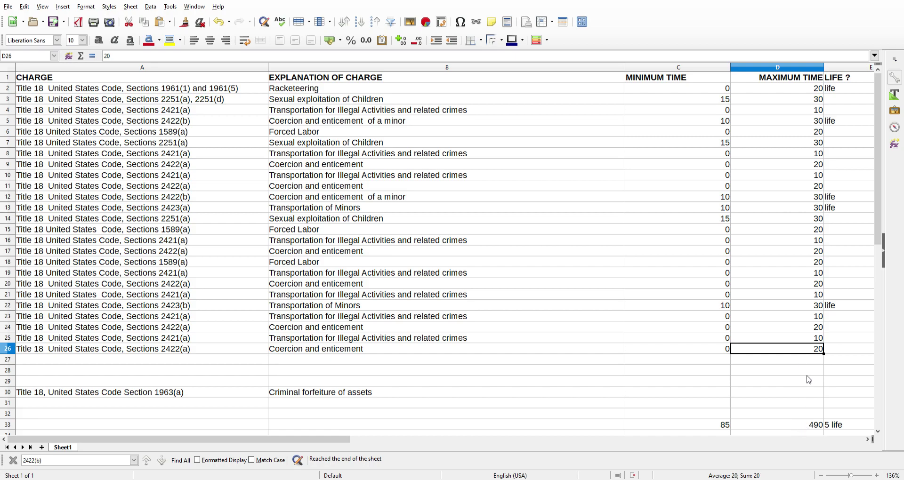
pyautogui.click(803, 92)
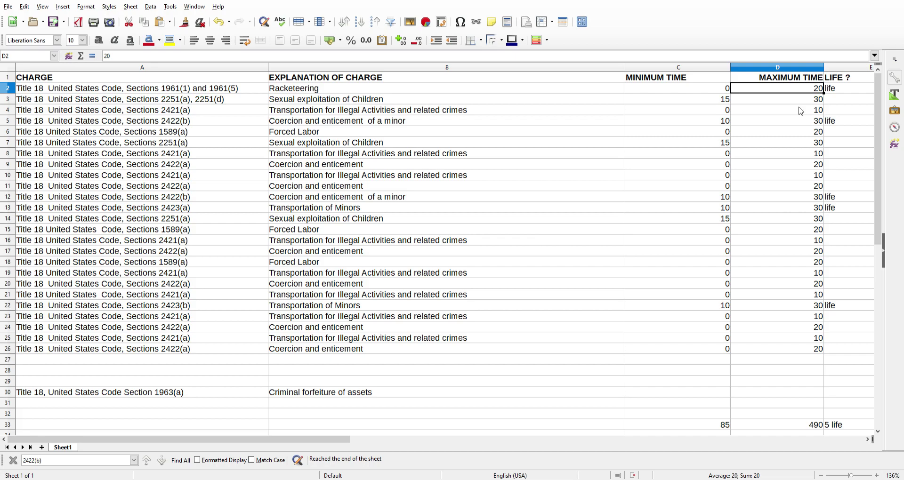
pyautogui.click(800, 428)
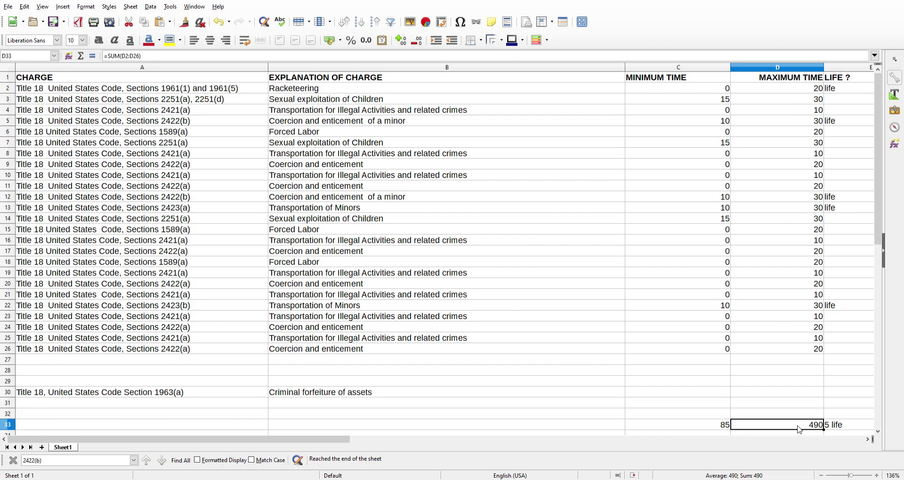
pyautogui.click(803, 197)
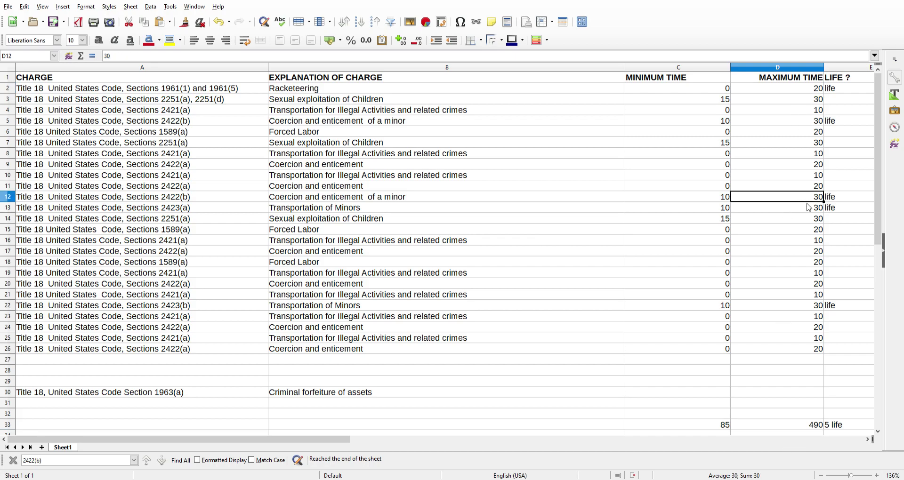
pyautogui.click(807, 210)
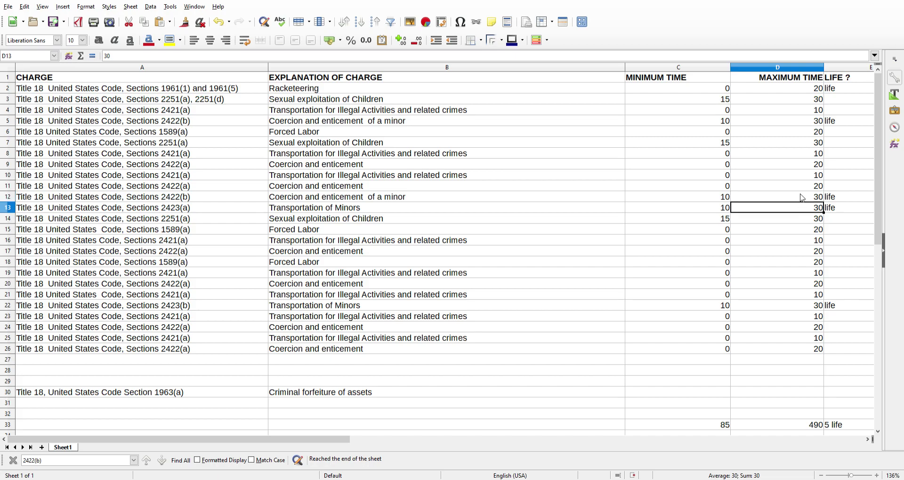
# Compare the maximum times and life entries of the minor-related charges in rows 12, 22 and 13 with the maximum time total in D33.
pyautogui.click(802, 200)
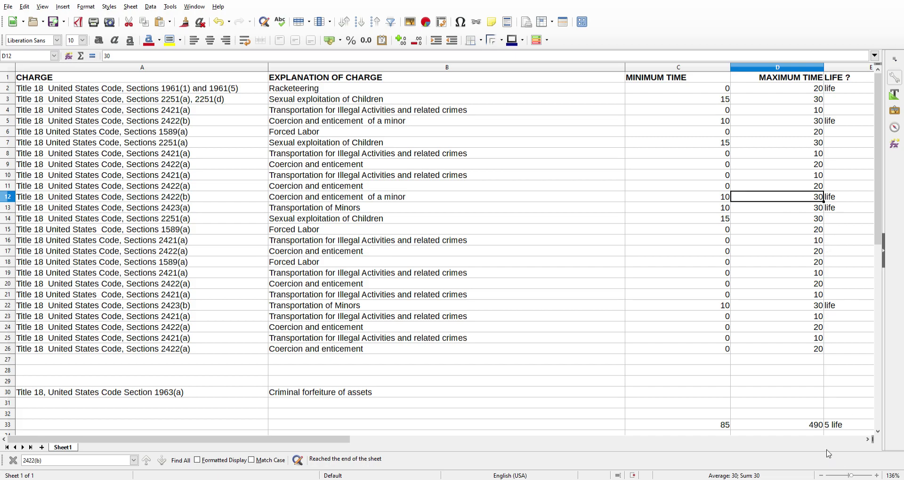
pyautogui.click(808, 425)
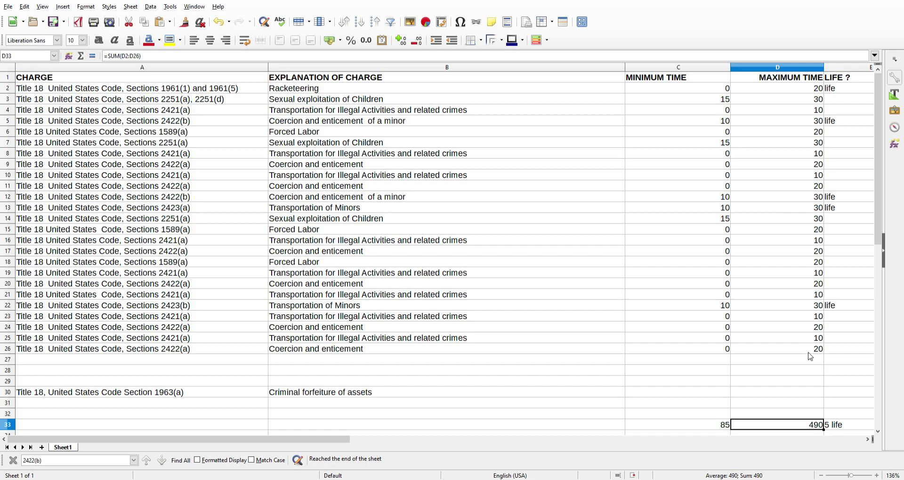
pyautogui.click(819, 310)
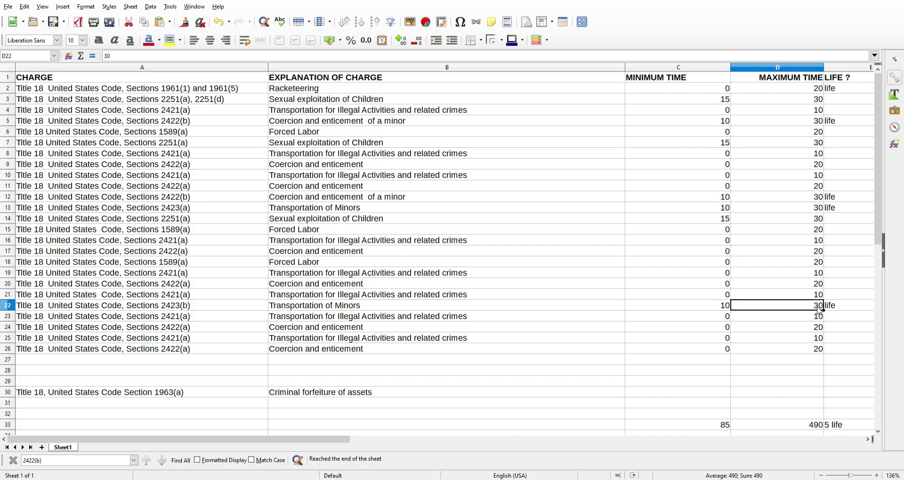
pyautogui.click(847, 309)
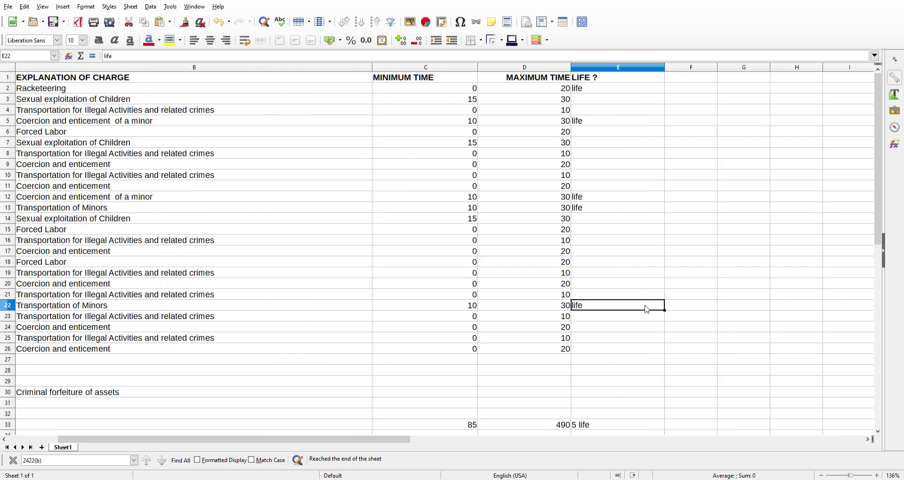
pyautogui.keyDown('shift'); pyautogui.click(529, 306); pyautogui.keyUp('shift')
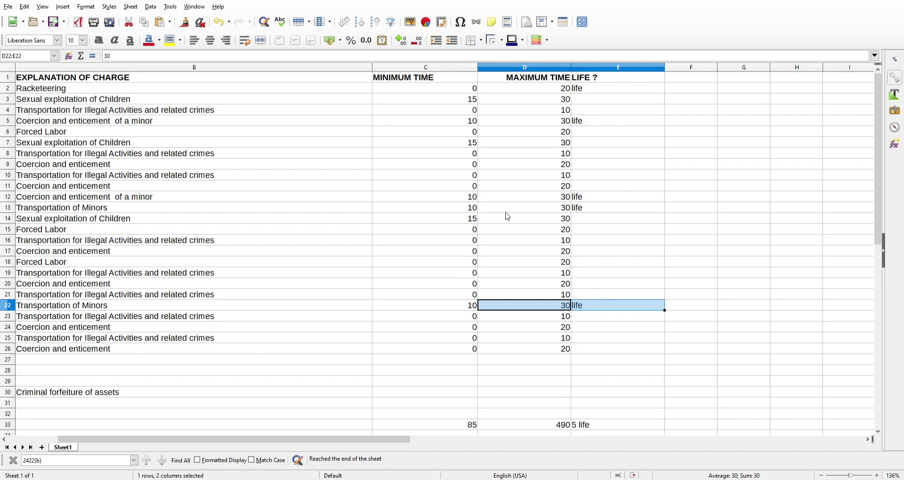
pyautogui.moveTo(511, 213); pyautogui.dragTo(577, 209)
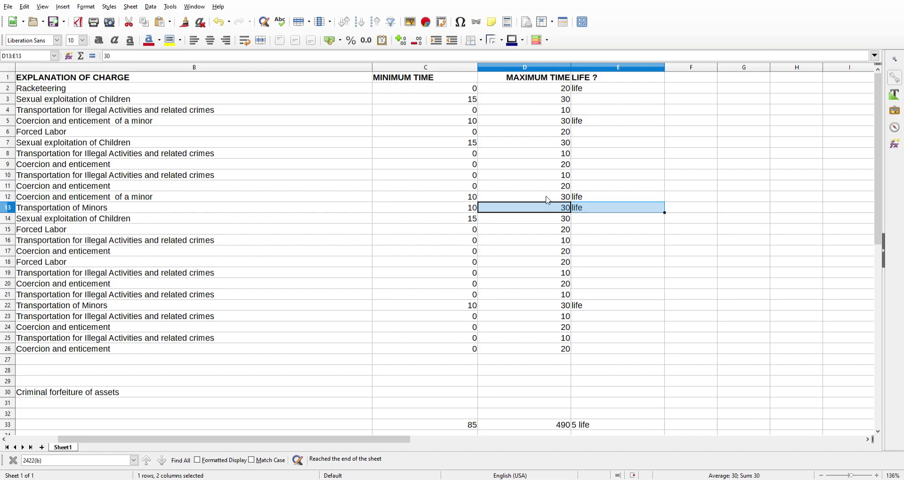
# Review the maximum time total in D33 and the life sentence total in E33, then recheck the life entry in row 22.
pyautogui.click(547, 427)
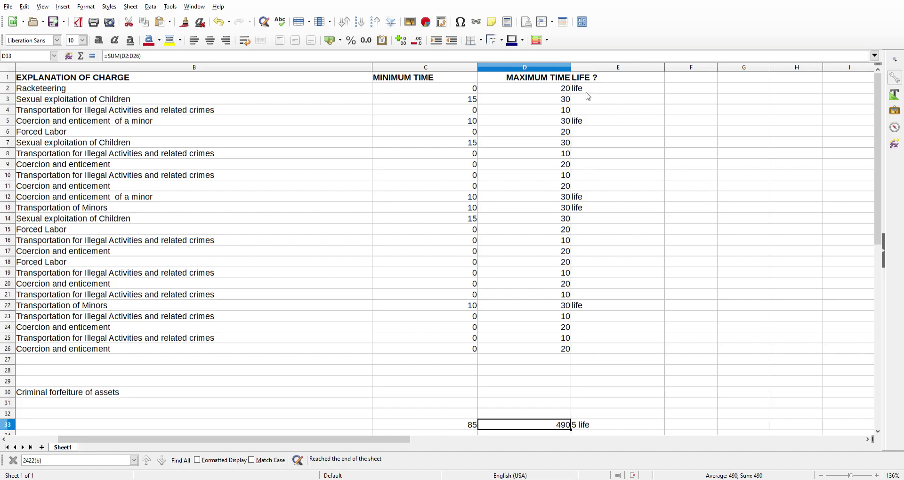
pyautogui.click(578, 428)
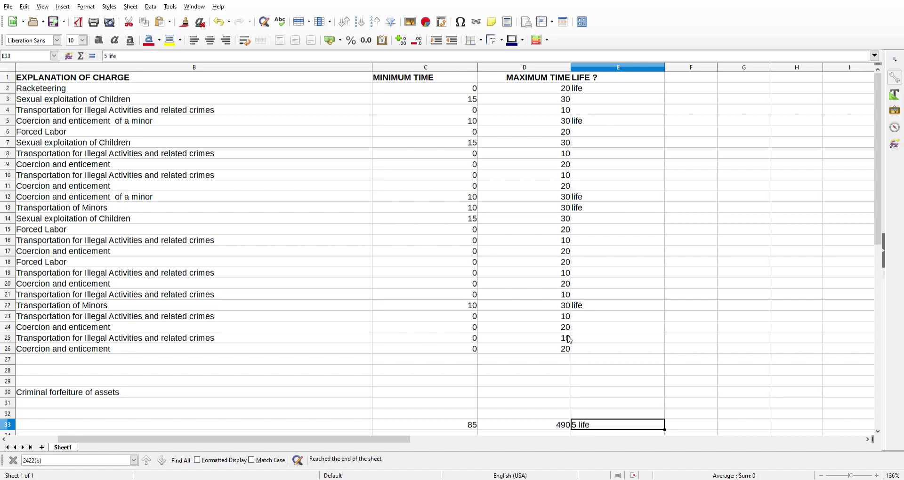
pyautogui.click(593, 310)
pyautogui.moveTo(387, 441); pyautogui.dragTo(383, 443)
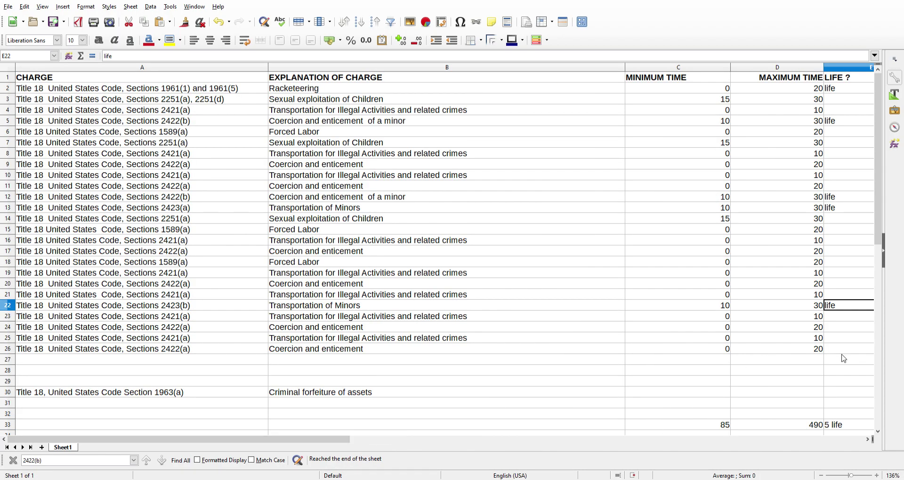